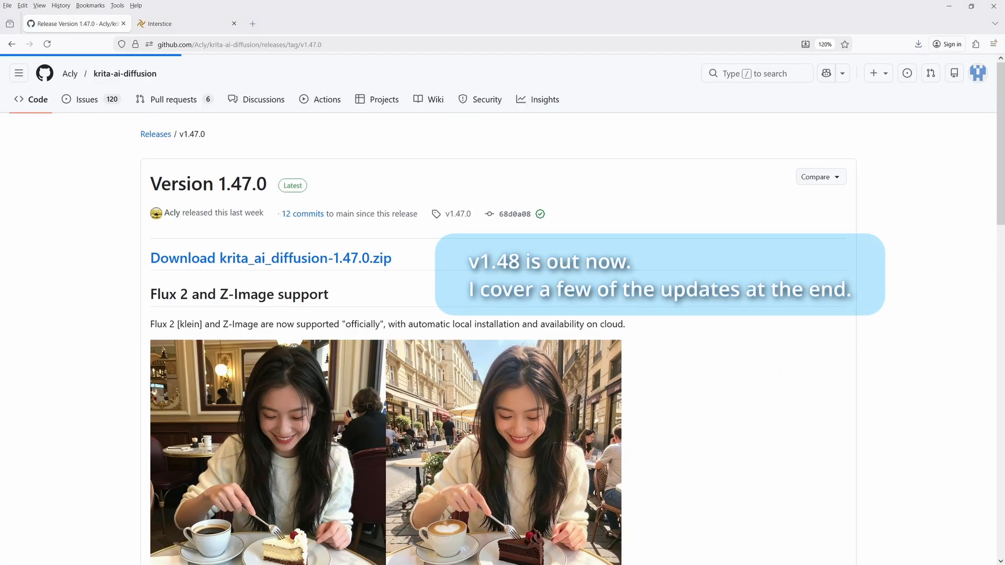
Read through the krita-ai-diffusion version 1.47.0 release notes.
scroll(503, 314, "down", 15)
scroll(502, 314, "down", 3)
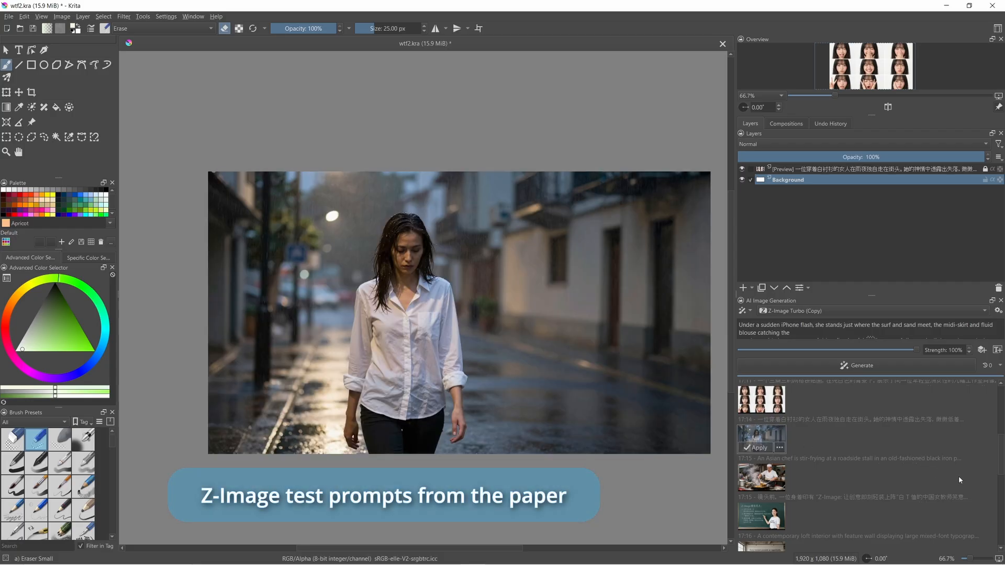
Switch to Krita and preview the Z-Image Turbo results in the generation history, from the kitchen scene to the night beach images.
left_click(761, 477)
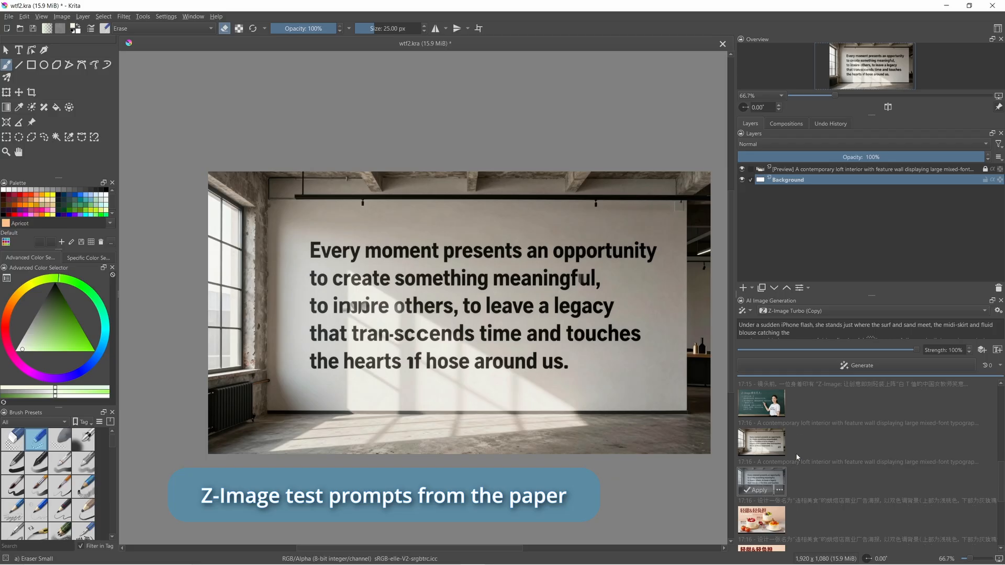
scroll(789, 434, "down", 1)
key("Down")
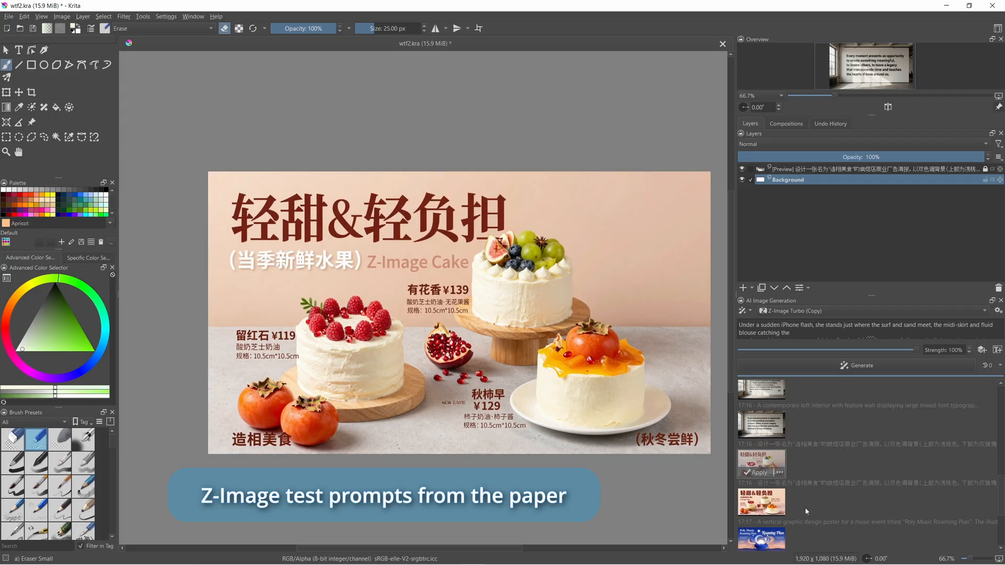
left_click(765, 505)
scroll(764, 463, "down", 2)
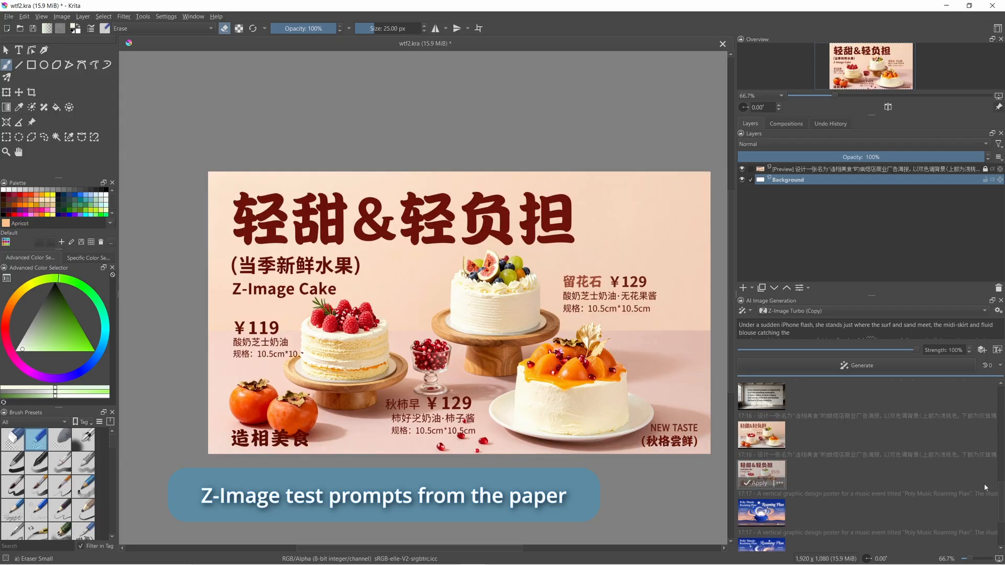
left_click(765, 462)
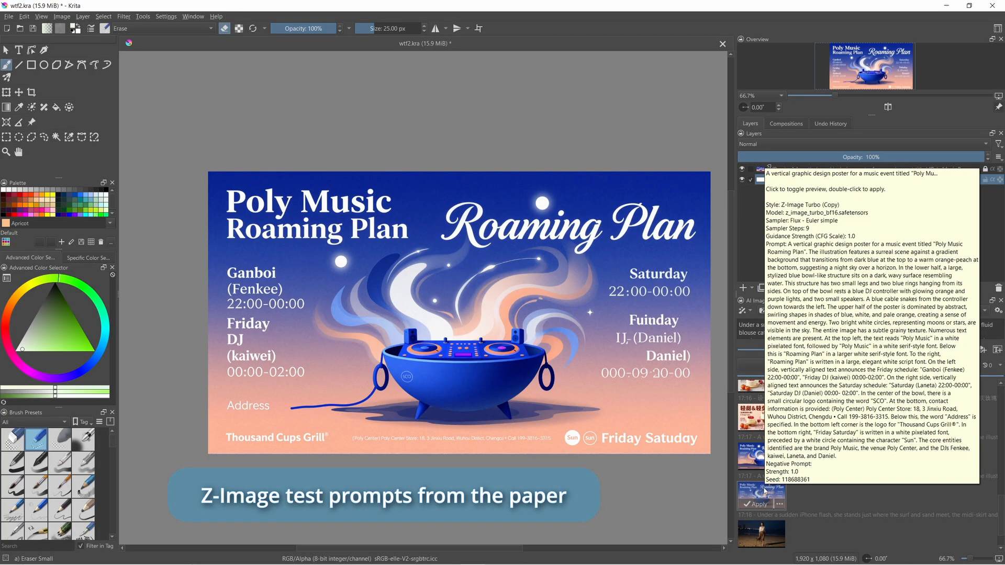
scroll(872, 487, "down", 1)
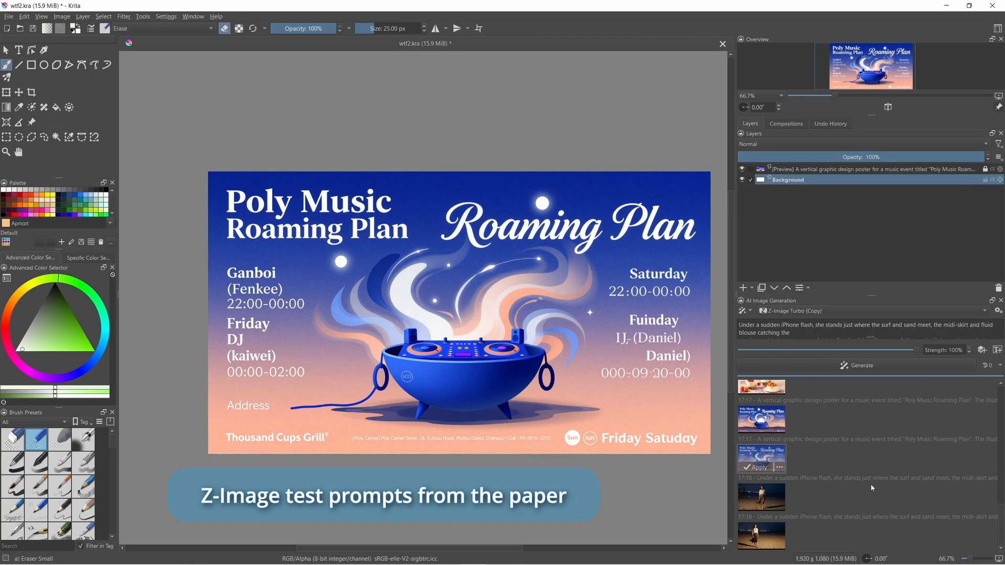
left_click(785, 495)
left_click(788, 535)
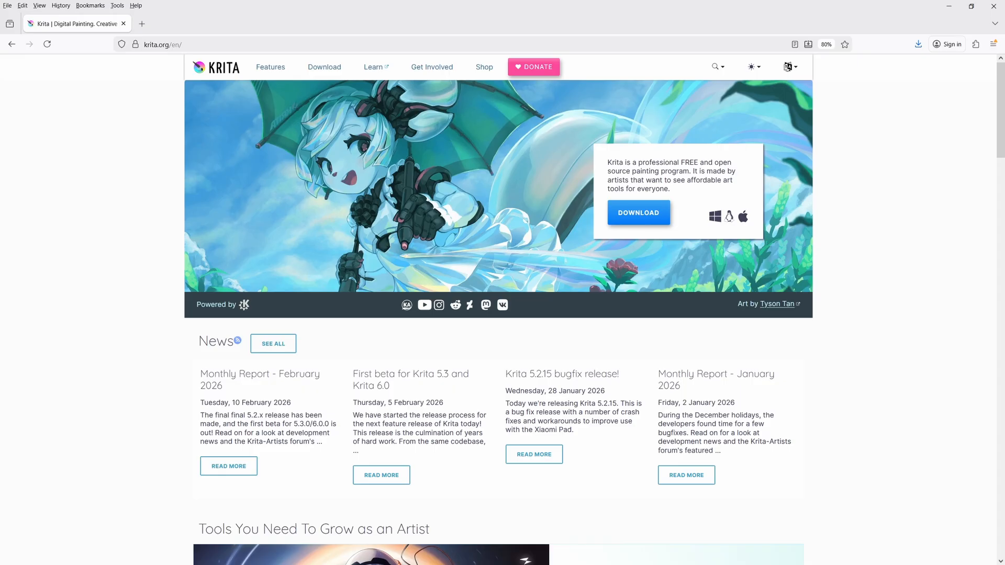
Download the Krita 5.2.15 Windows installer from the Krita website.
left_click(638, 213)
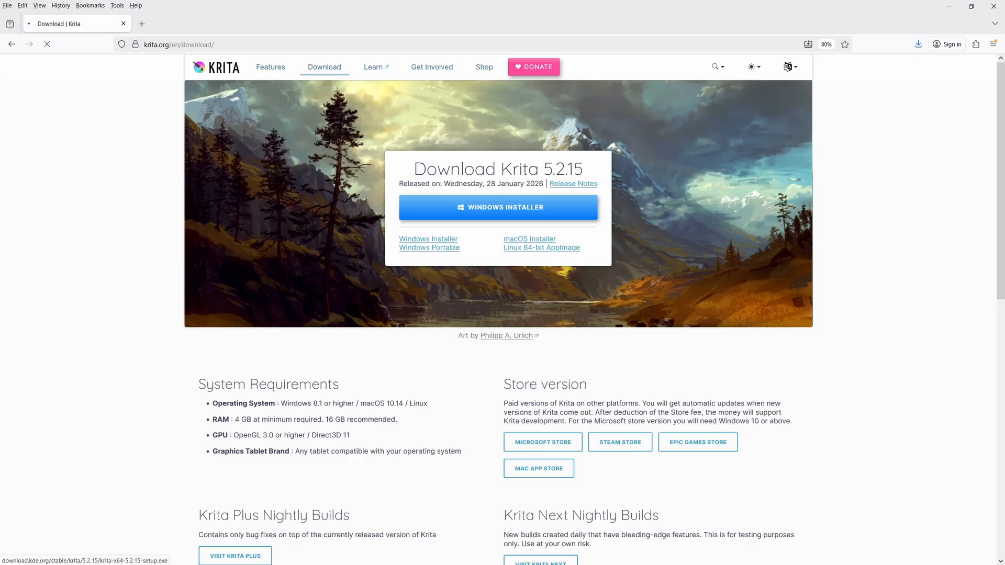
left_click(498, 208)
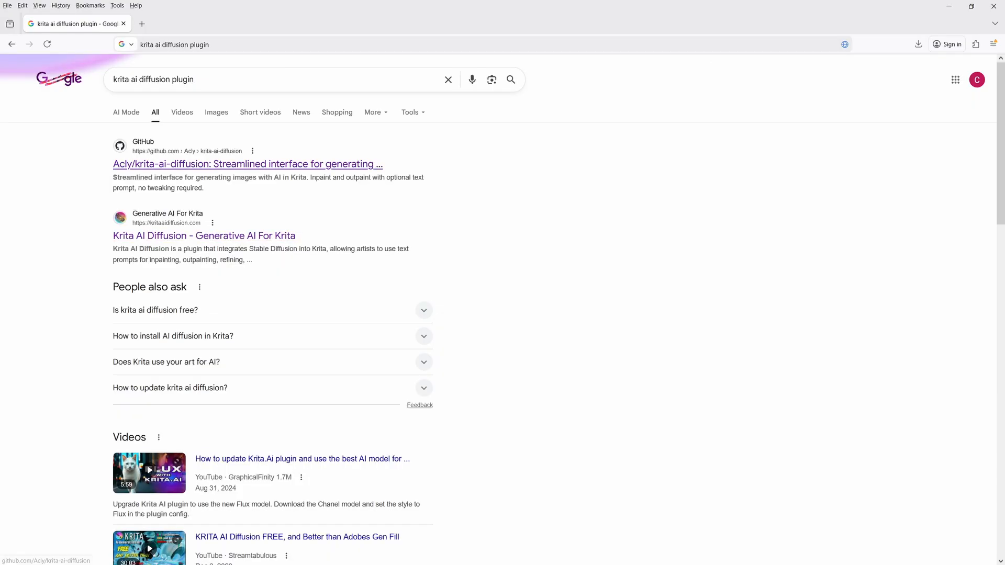
Open the Acly/krita-ai-diffusion GitHub repository from the search results, view its linked interstice.cloud site, and close that site.
left_click(246, 164)
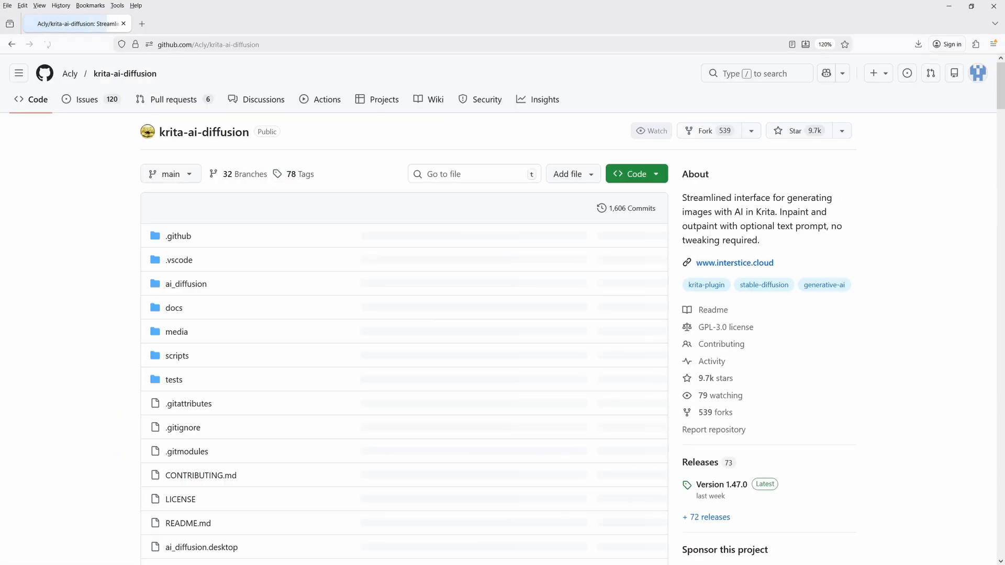
scroll(503, 308, "down", 3)
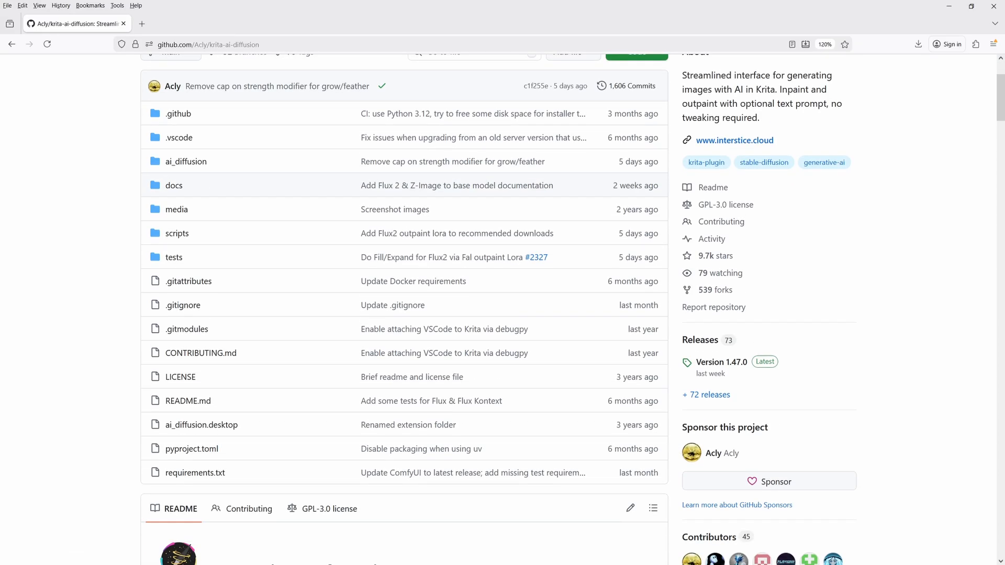
left_click(734, 140)
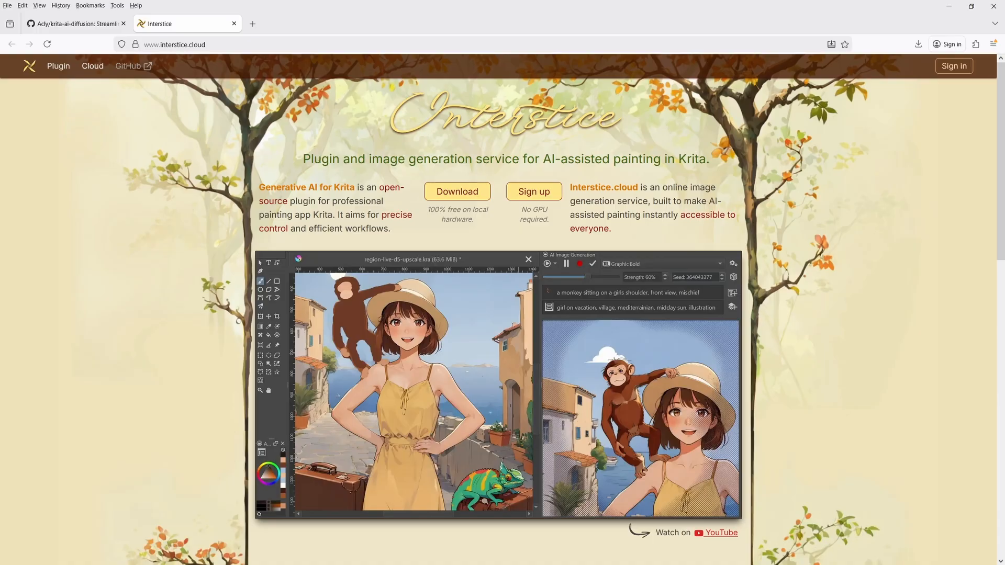
key("ctrl+w")
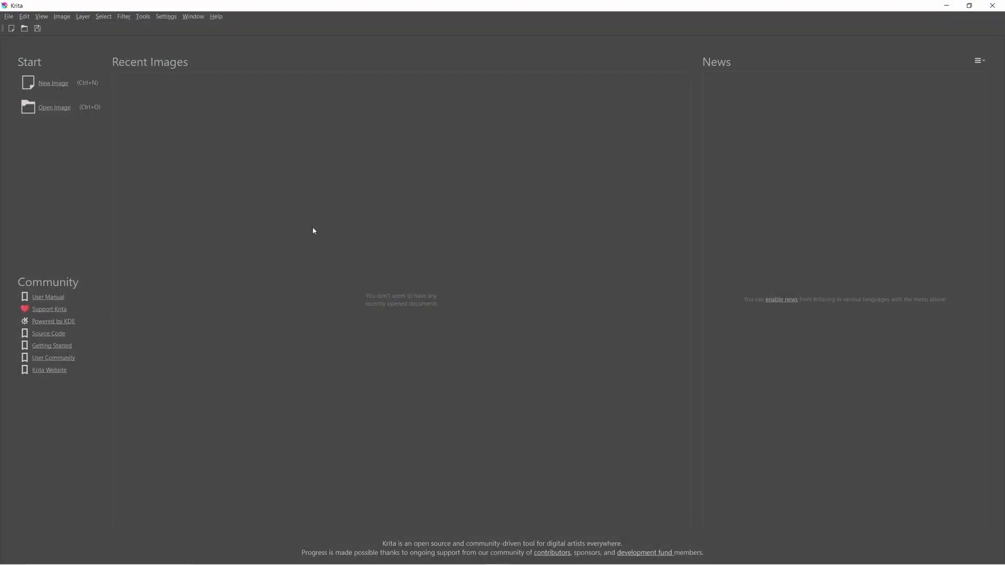
In Krita, import the AI Image Diffusion Python plugin from a file, overwriting the existing installation.
left_click(145, 16)
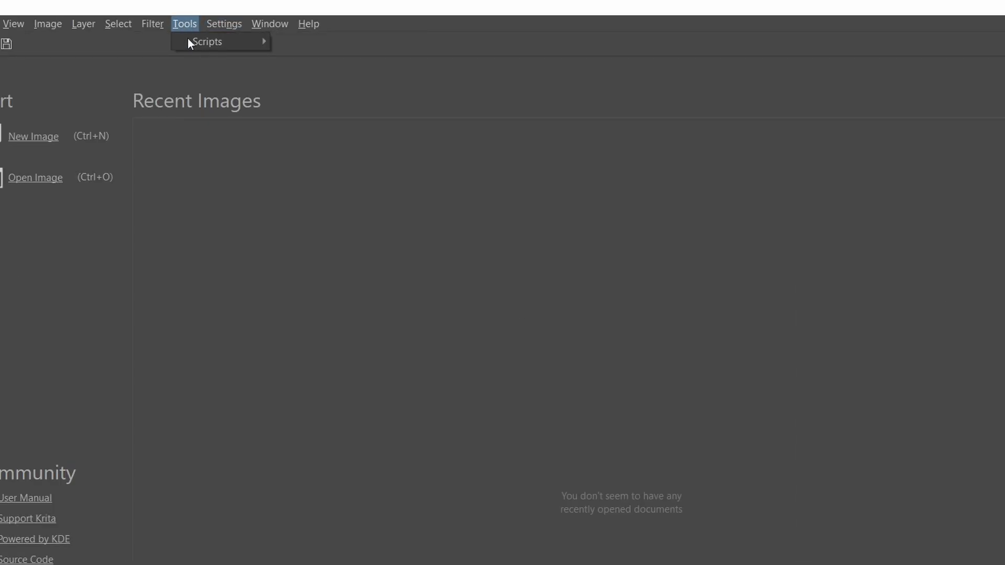
mouse_move(152, 27)
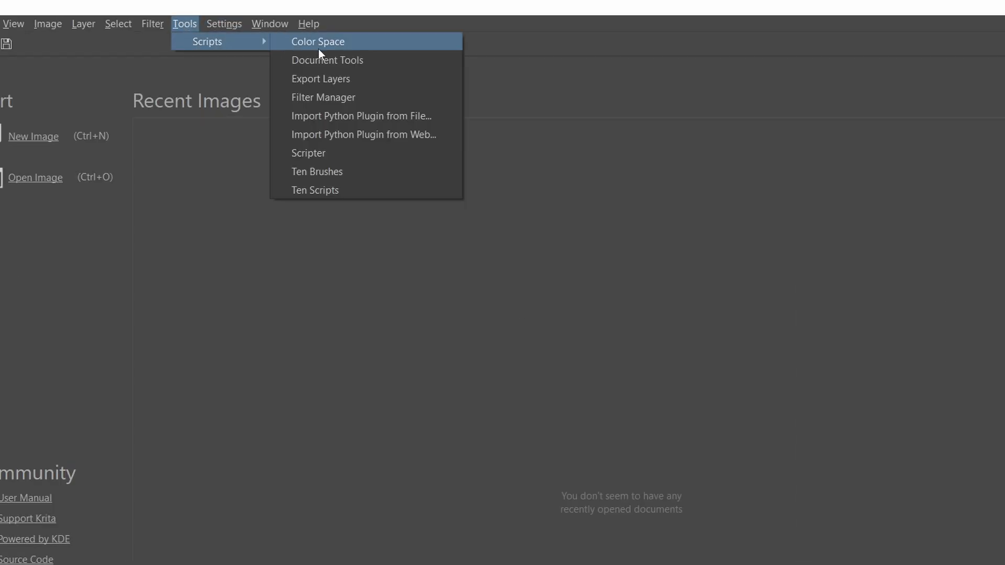
left_click(365, 122)
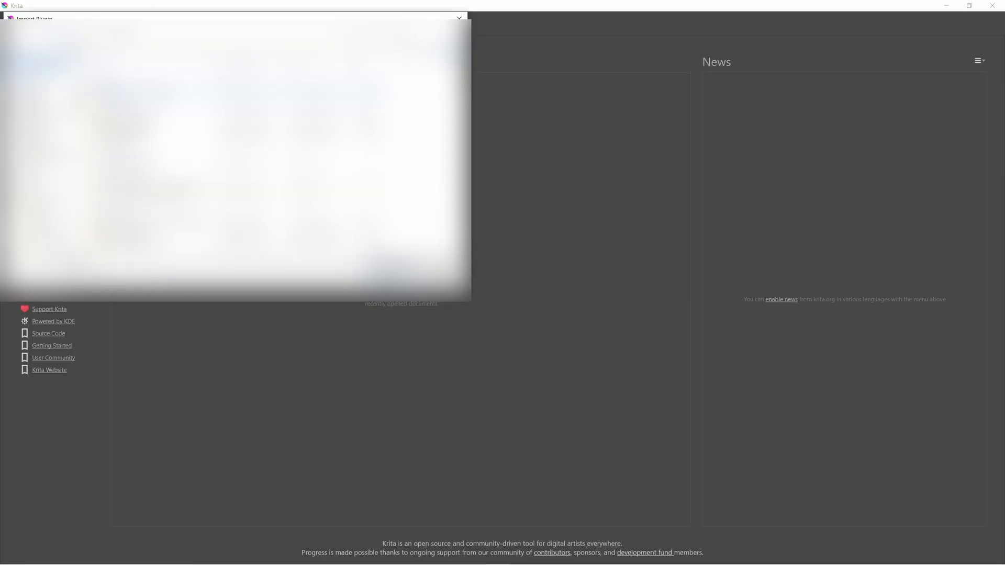
double_click(163, 93)
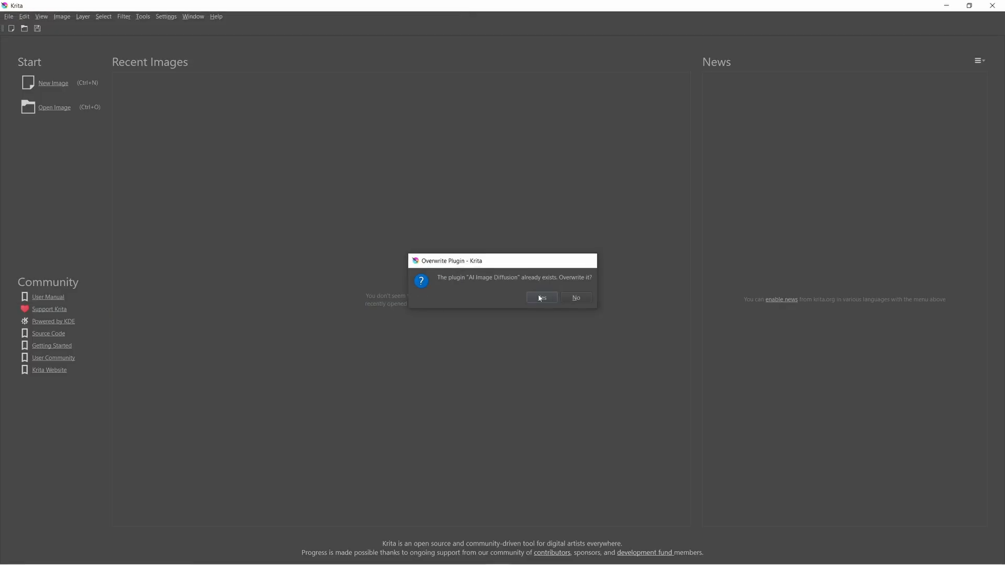
left_click(541, 298)
left_click(517, 308)
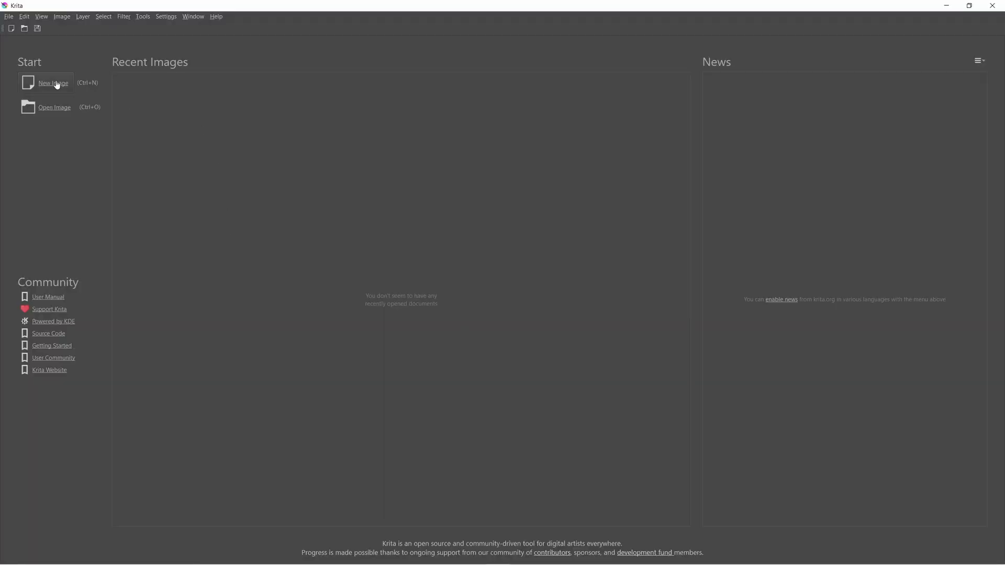
Create a new blank 1920 x 1080 image document.
left_click(56, 85)
left_click(572, 406)
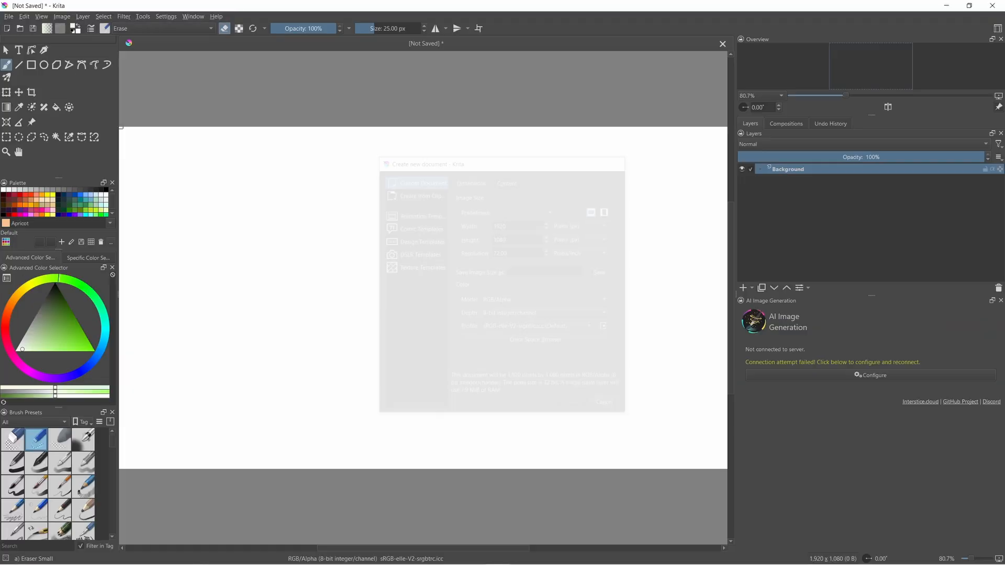
Check where dockers can be shown or hidden in the settings, and leave them as they are.
left_click(41, 17)
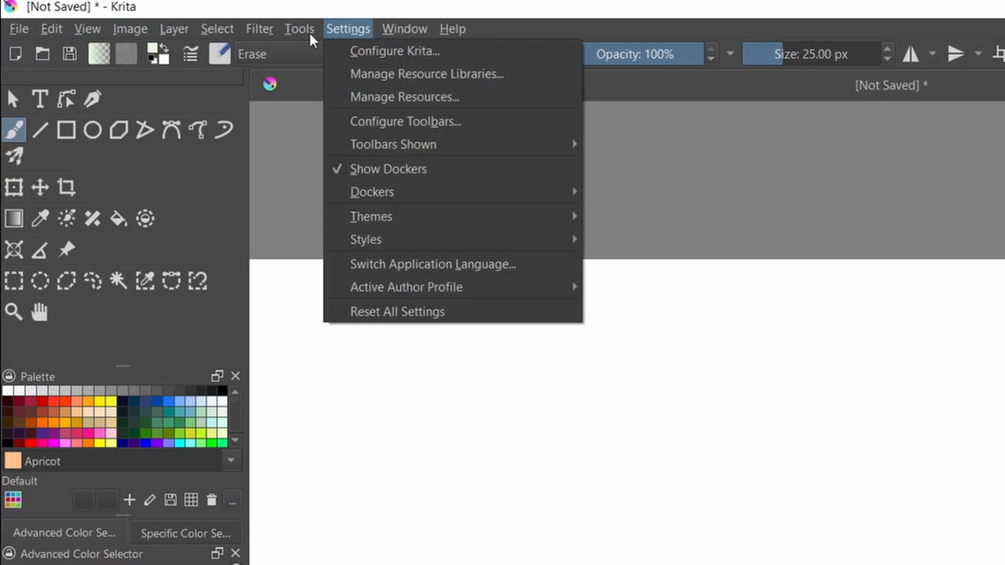
mouse_move(352, 34)
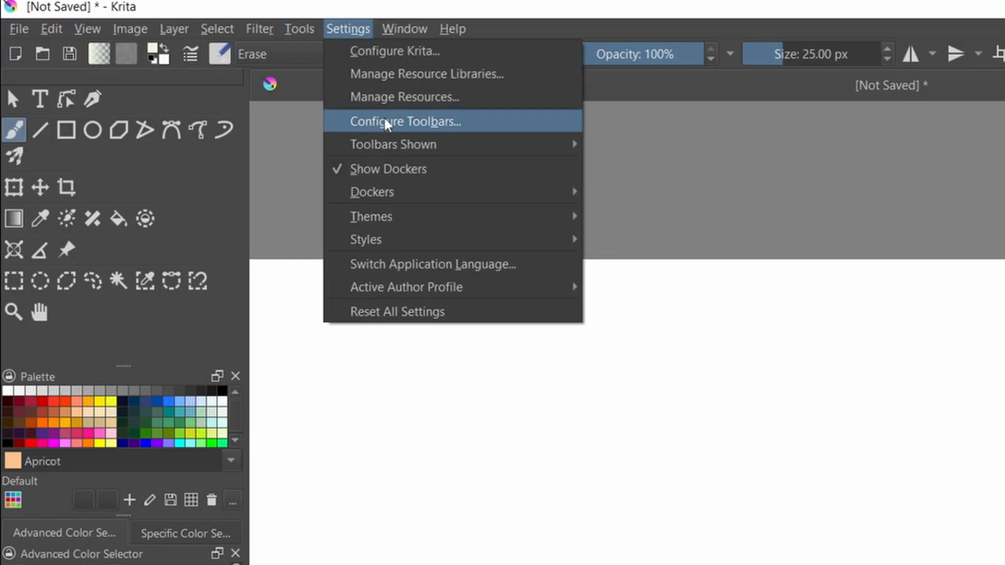
mouse_move(423, 192)
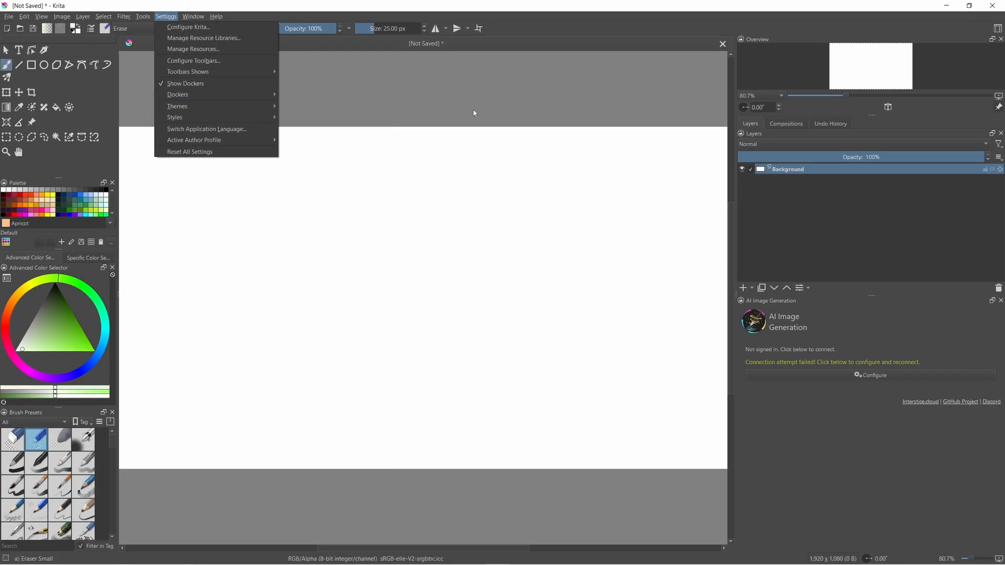
left_click(474, 112)
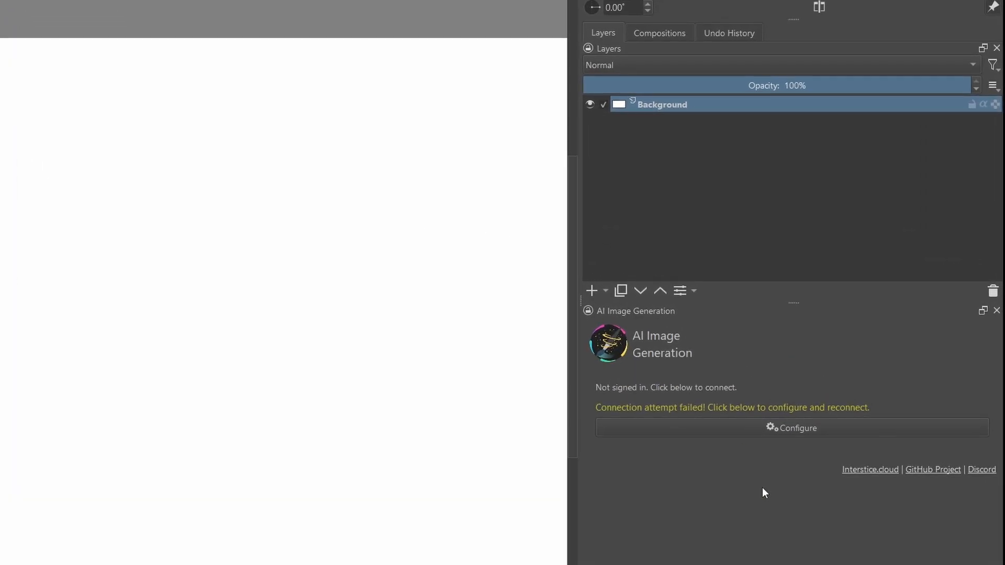
Choose the Local Managed Server in the AI Image Generation configuration and review its installable model workloads from SDXL to SD 1.5.
left_click(790, 428)
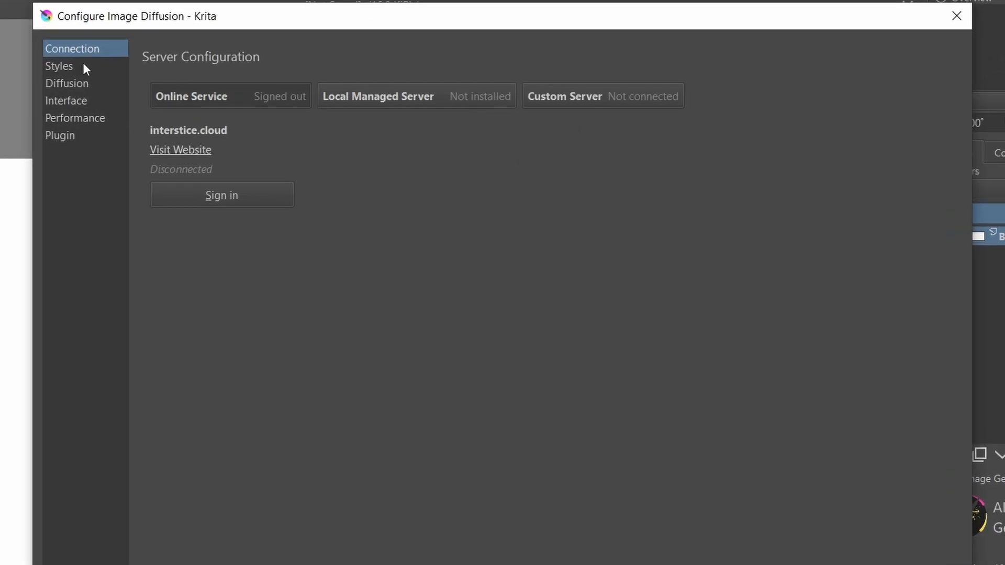
left_click(400, 102)
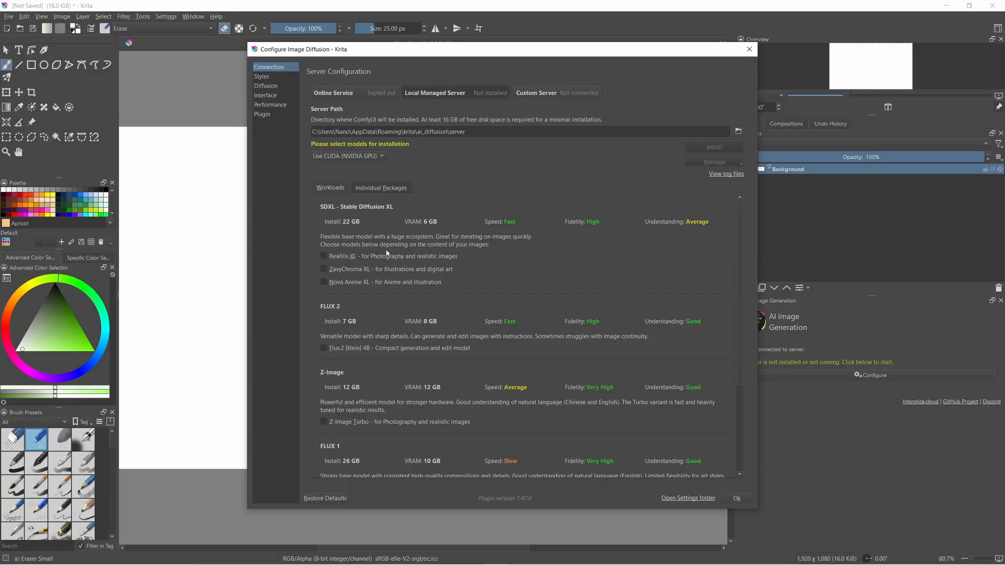
scroll(386, 242, "down", 3)
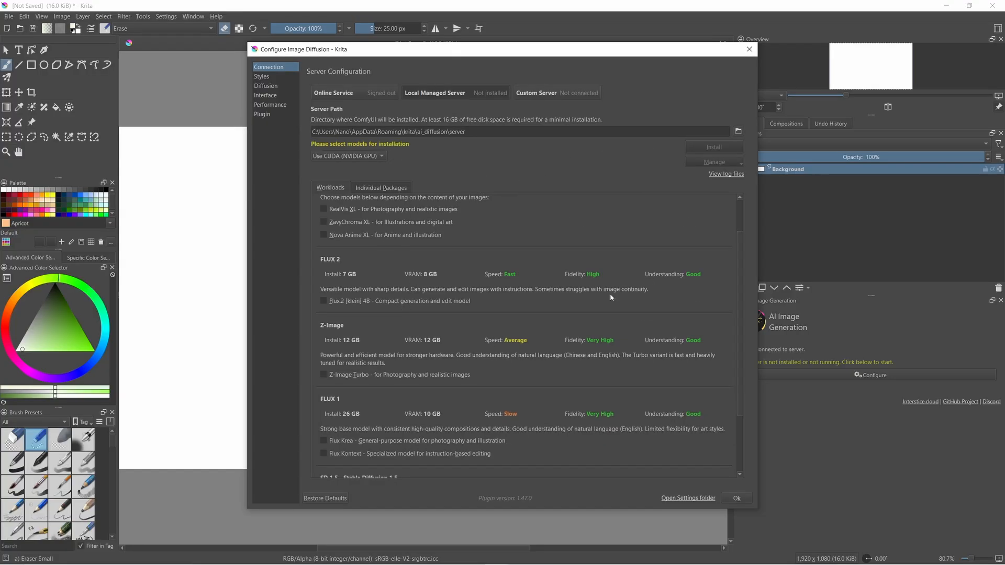
scroll(394, 285, "down", 3)
scroll(497, 314, "down", 2)
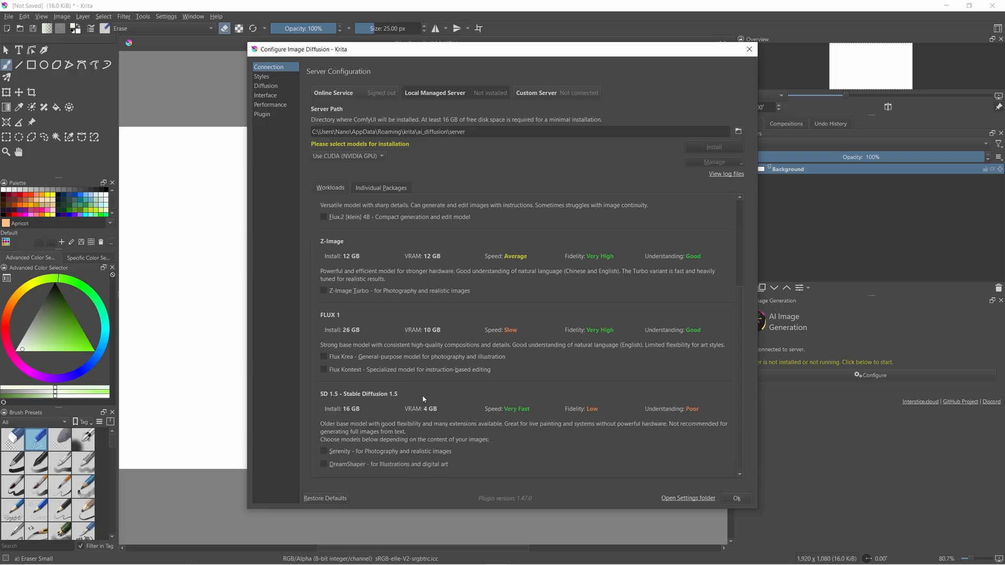
scroll(393, 224, "up", 8)
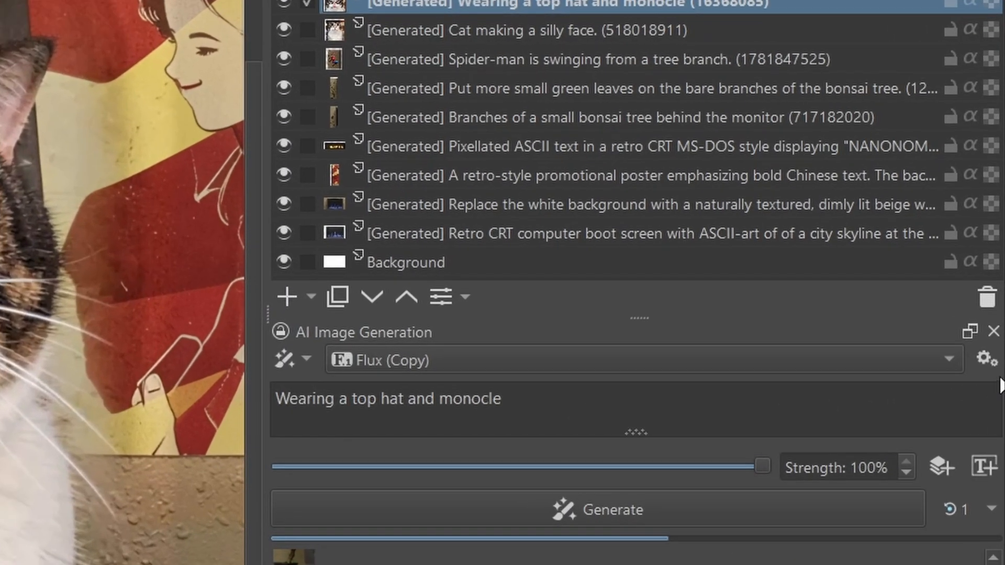
Open the plugin's style presets, inspect the built-in Flux style, and return to the Flux (Copy) preset.
left_click(986, 359)
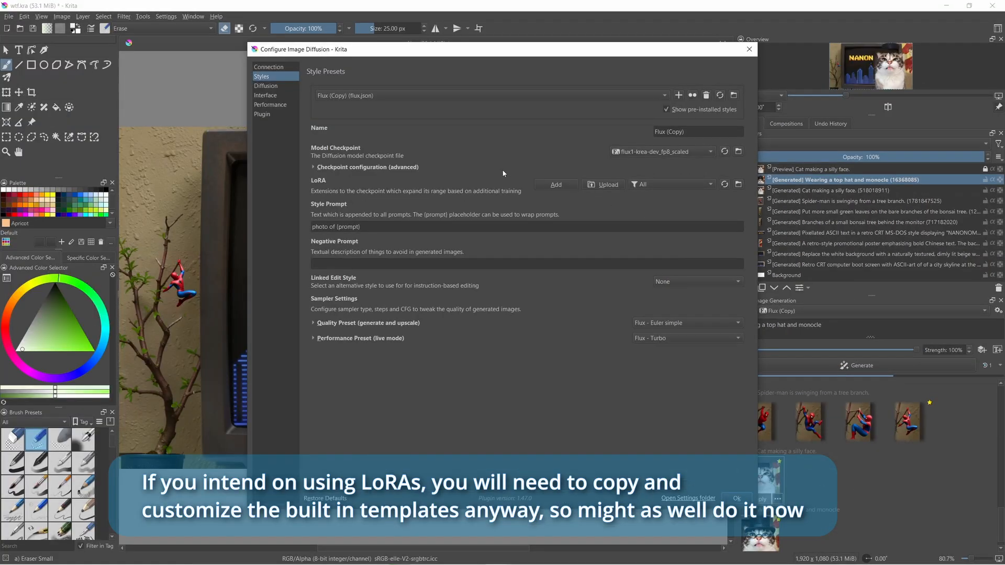
left_click(422, 94)
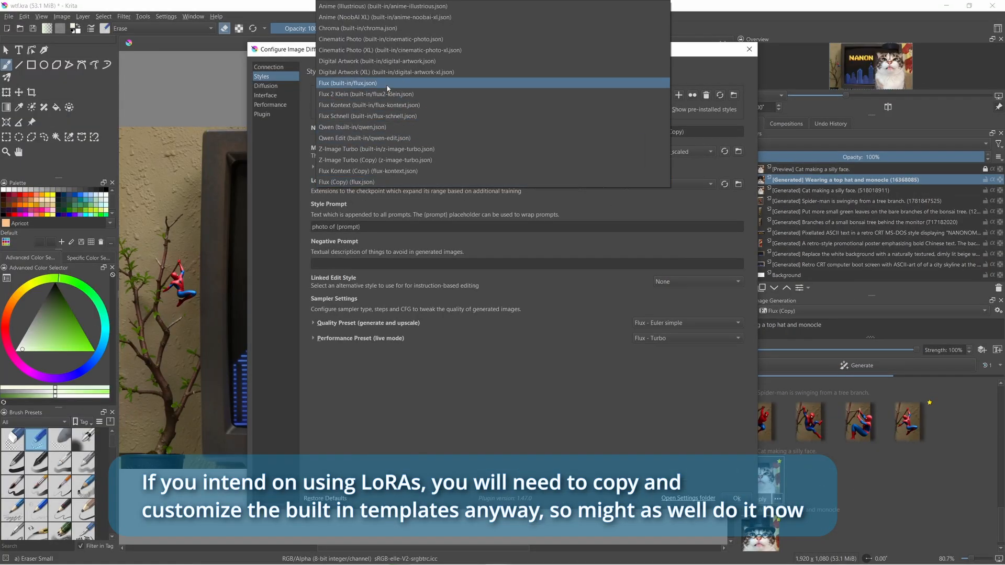
left_click(372, 86)
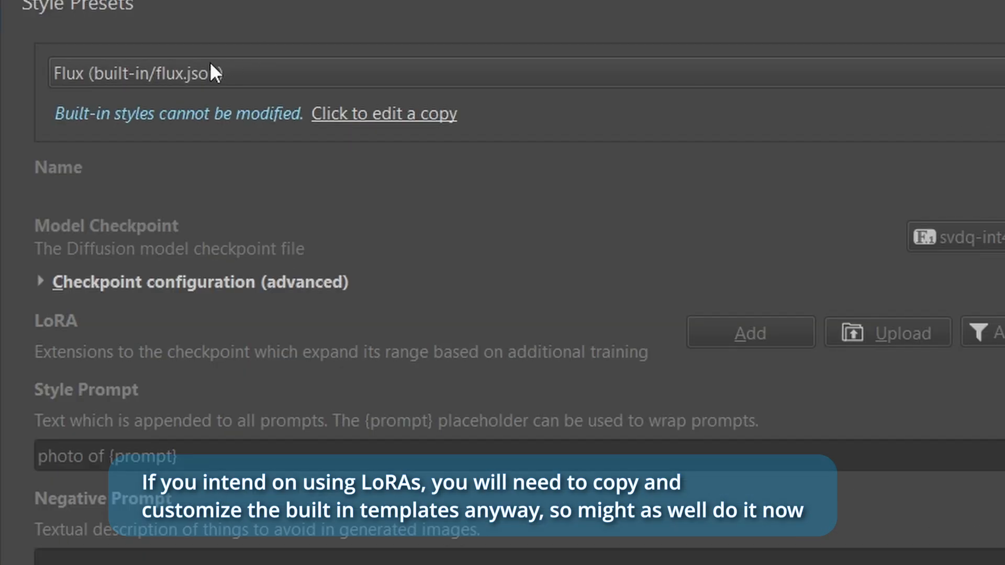
left_click(246, 76)
left_click(314, 365)
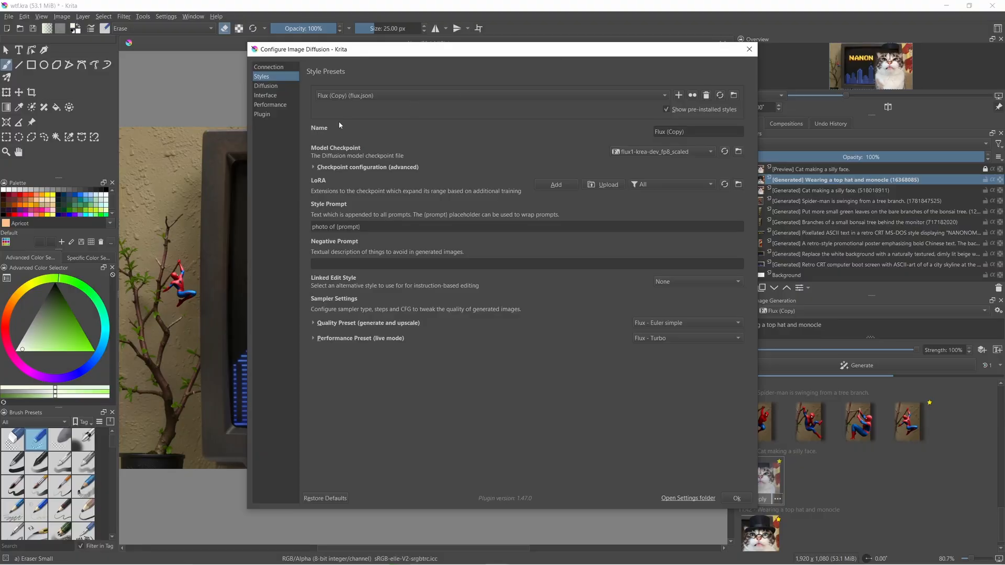
Select the Flux Kontext (Copy) style preset and set its model checkpoint to flux1-dev-kontext_fp8_scaled.
left_click(649, 96)
left_click(644, 167)
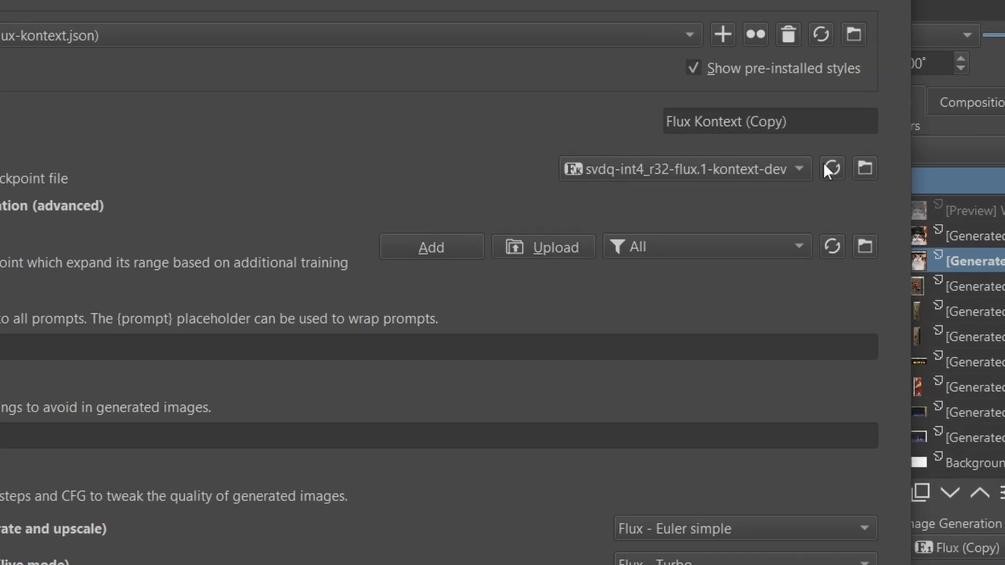
left_click(680, 169)
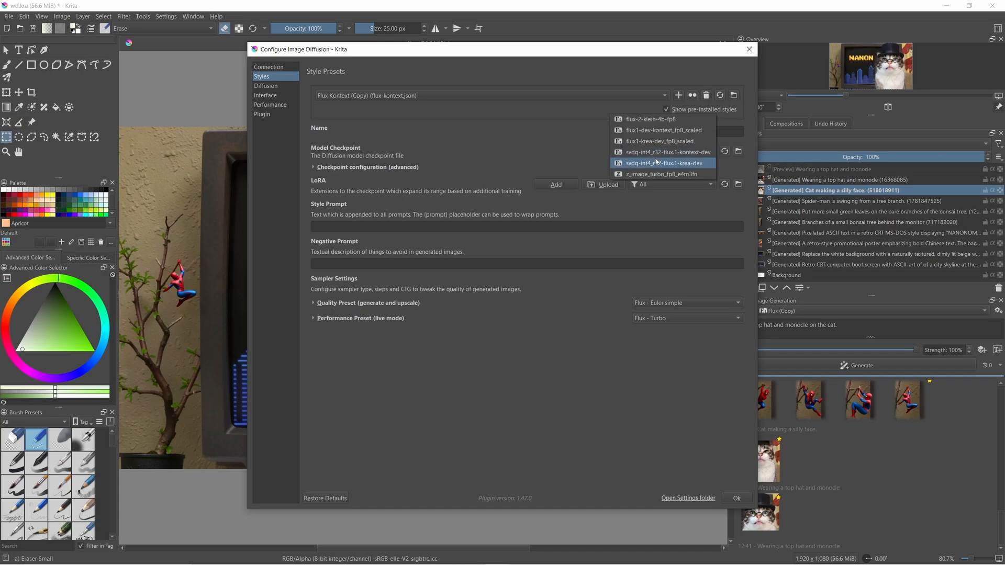
left_click(664, 130)
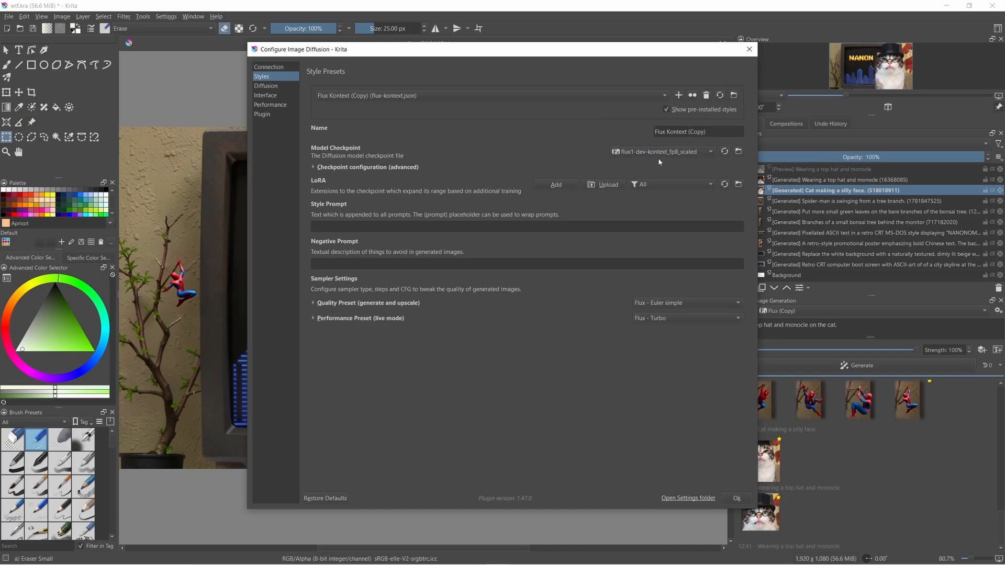
Select the Flux (Copy) style preset and set its linked edit style to Flux Kontext (Copy).
left_click(461, 95)
left_click(466, 182)
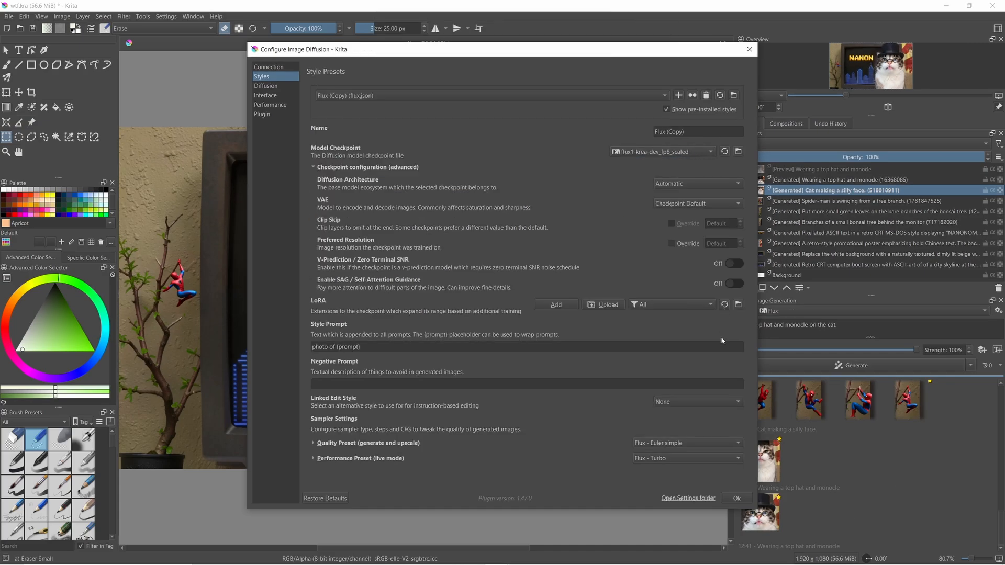
left_click(718, 404)
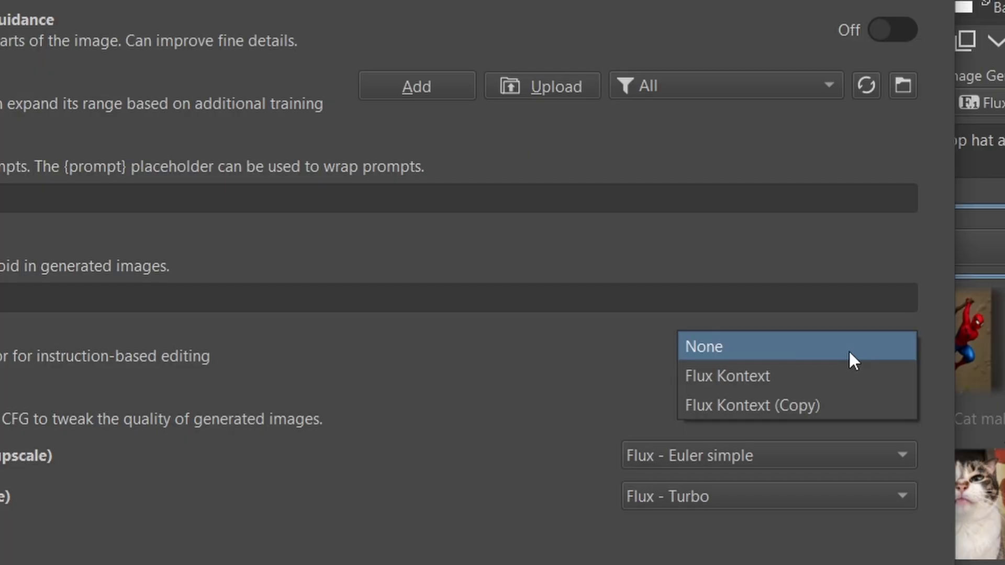
left_click(850, 405)
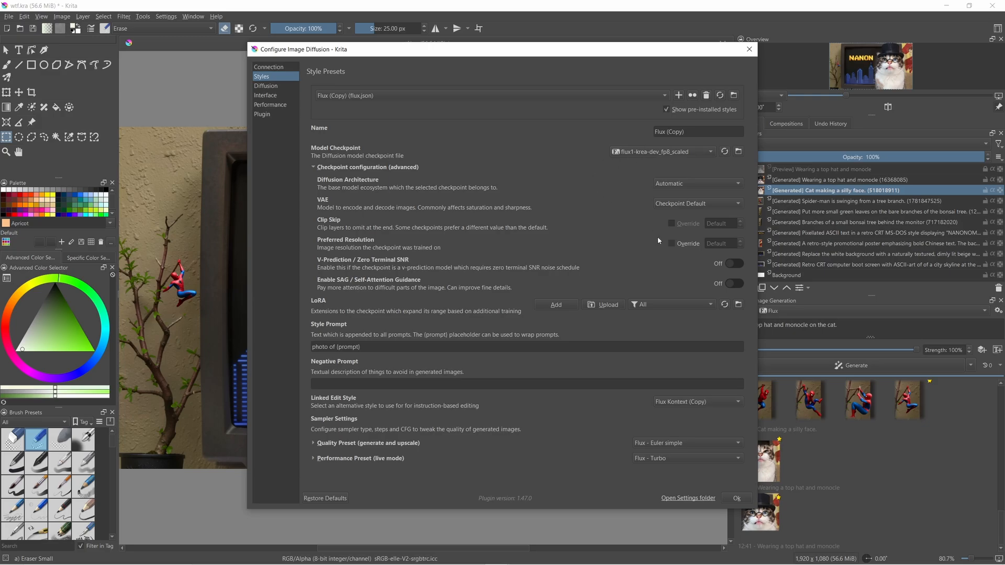
Switch back to the Flux Kontext (Copy) style preset and accept the plugin configuration.
left_click(444, 95)
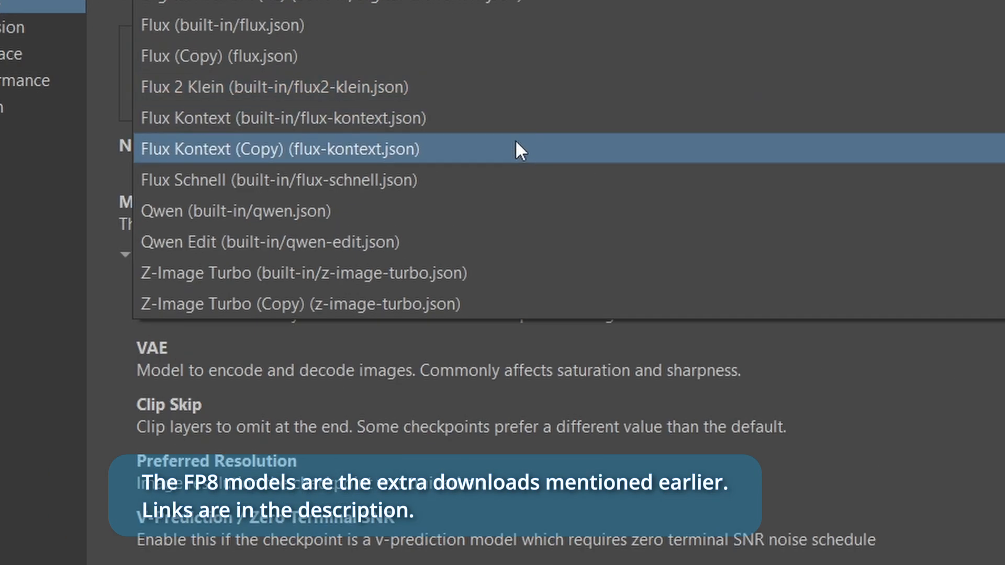
left_click(516, 149)
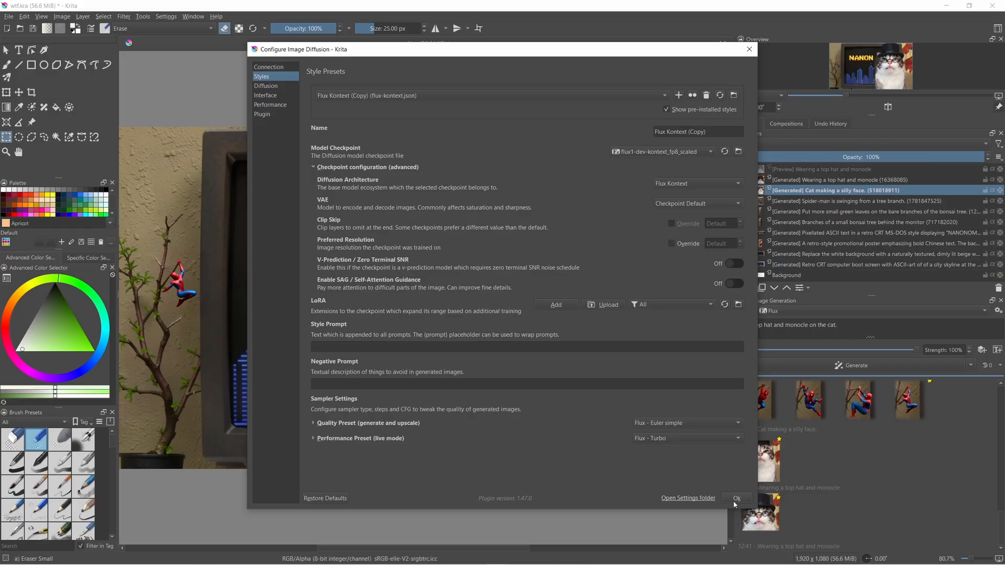
left_click(735, 499)
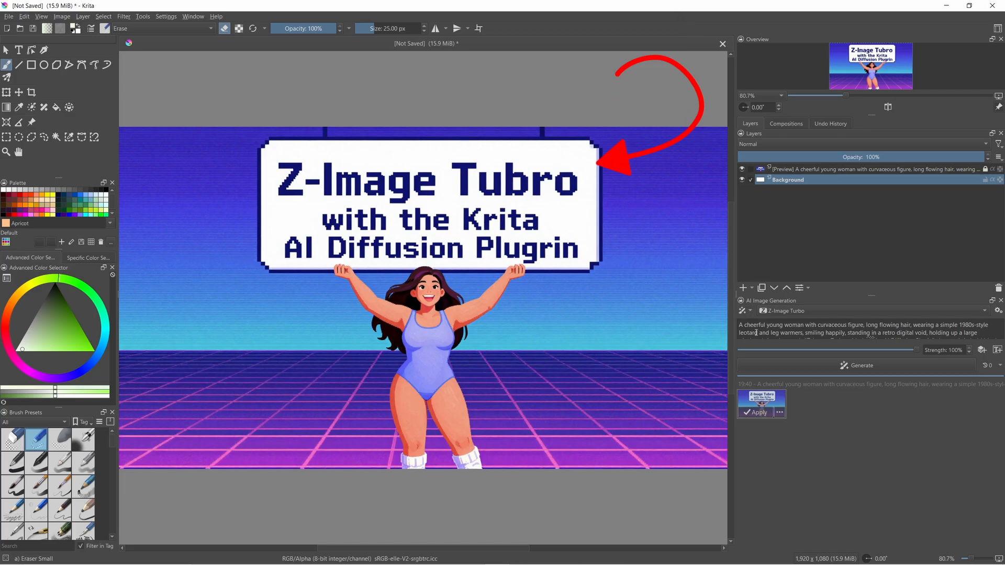
Generate images with the Z-Image Turbo style from strict 1980s VGA pixel art prompts and preview the results on the canvas.
double_click(824, 326)
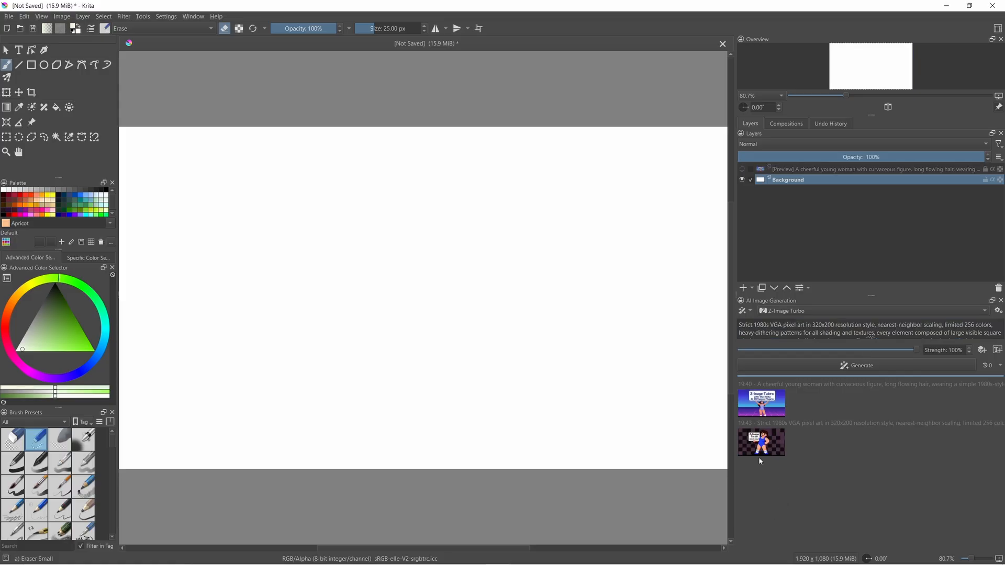
left_click(758, 447)
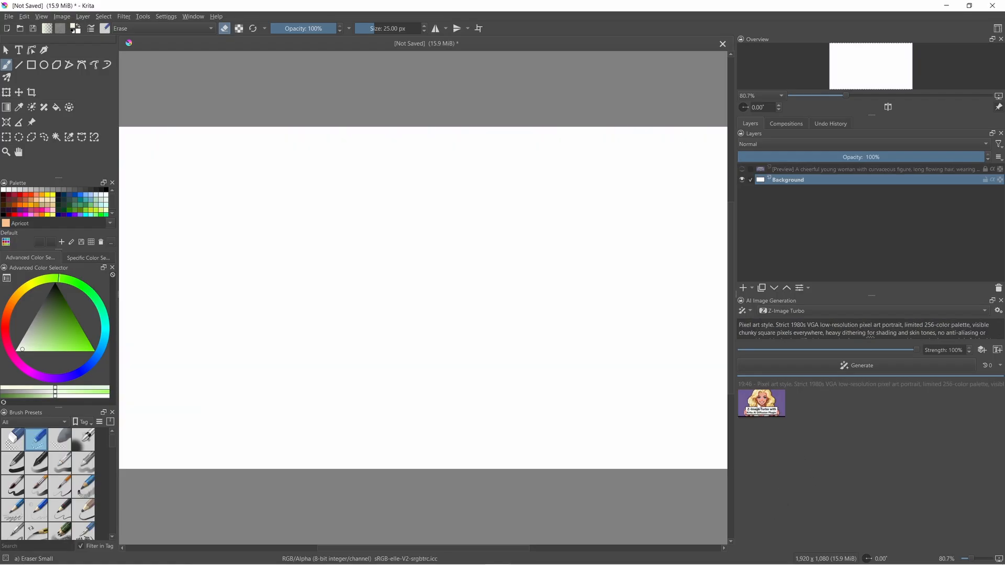
left_click(755, 405)
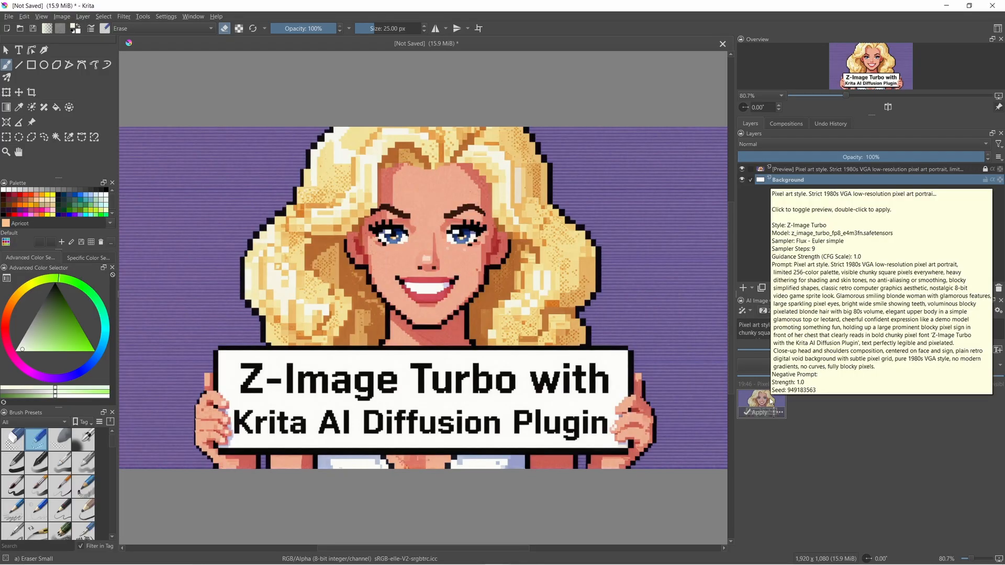
Replace the entire pixel art portrait prompt with the copied prompt text.
key("ctrl+a")
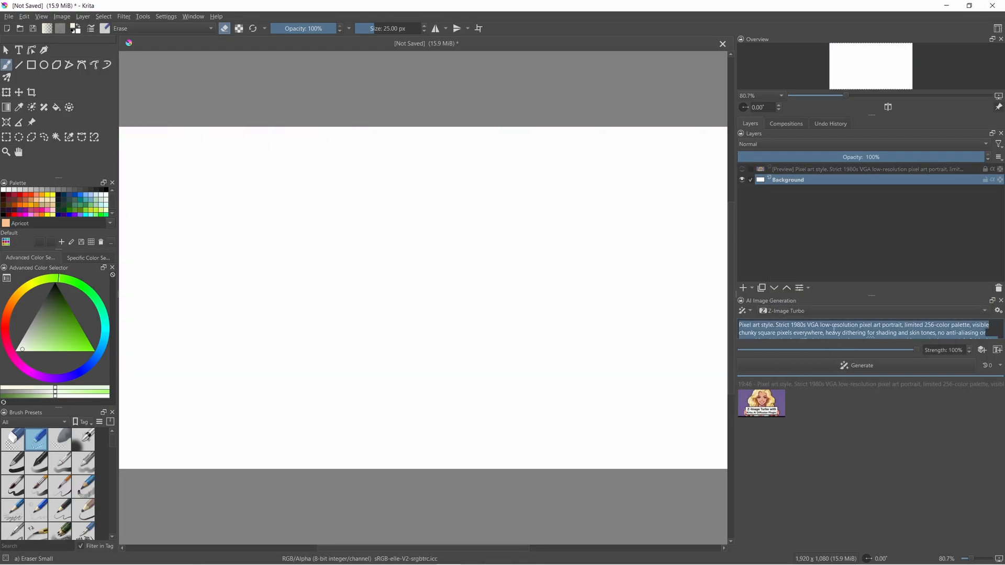
key("ctrl+v")
scroll(838, 330, "up", 5)
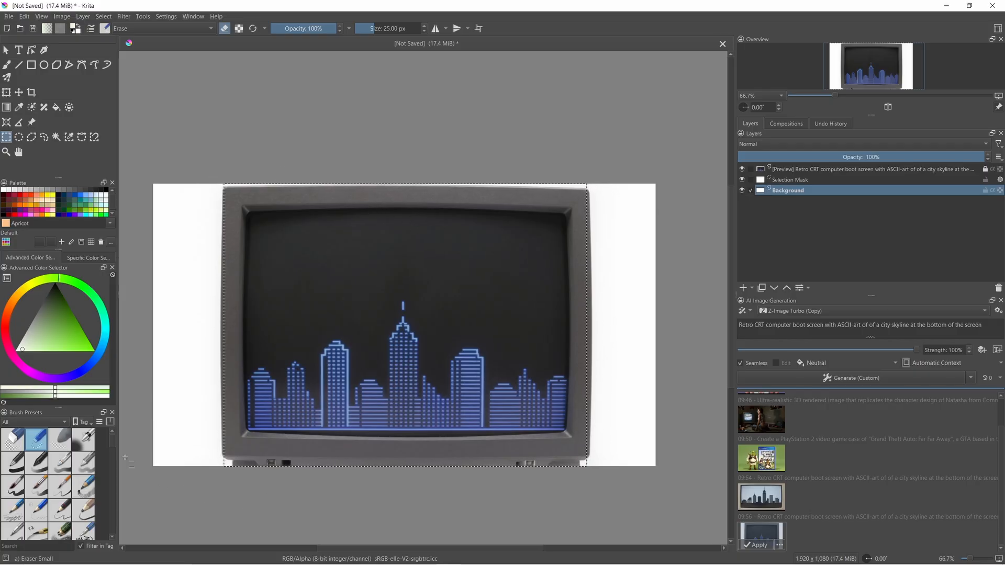
Turn off Seamless and generate another retro CRT boot screen with a city skyline in the selected area.
left_click(862, 542)
left_click(781, 535)
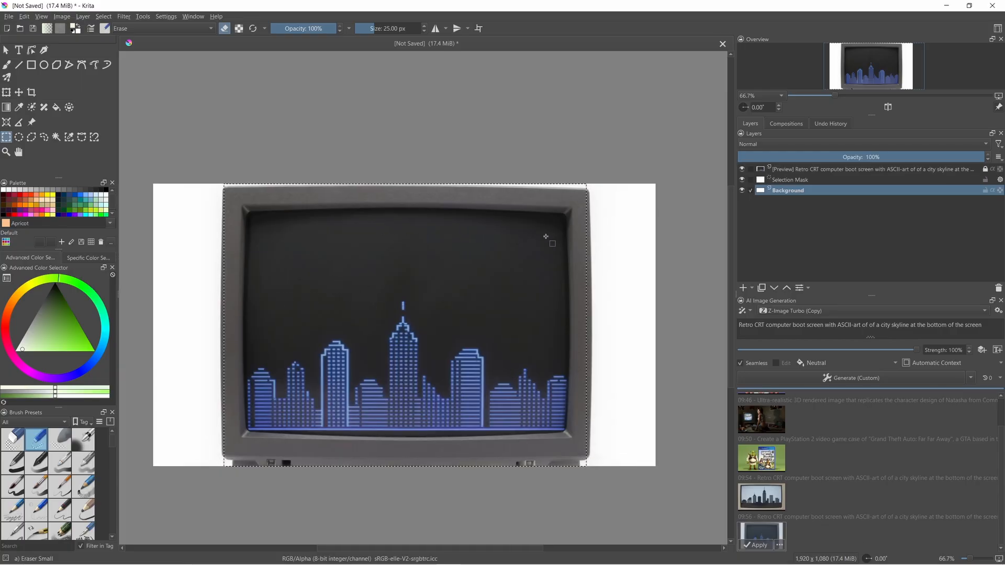
left_click(841, 399)
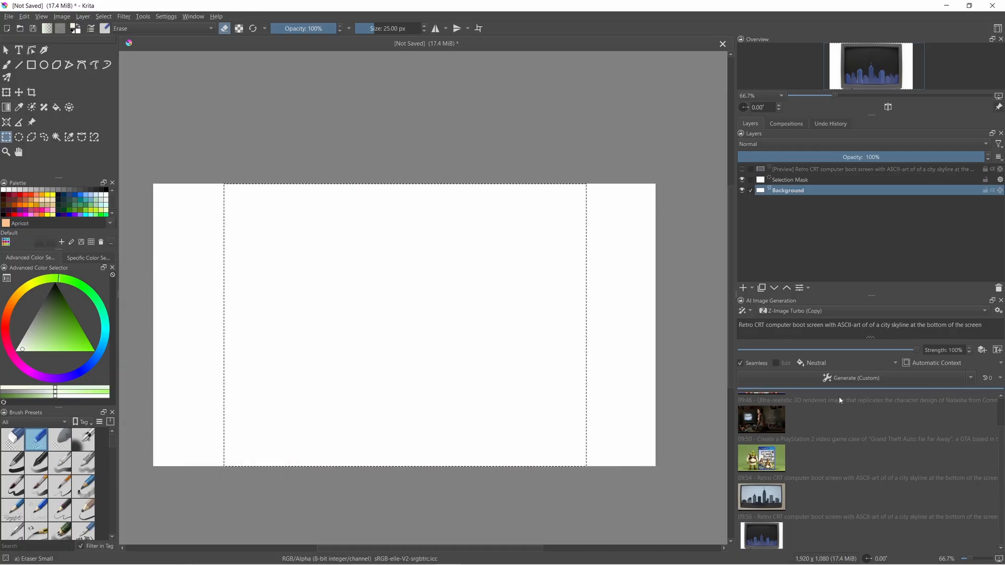
left_click(832, 378)
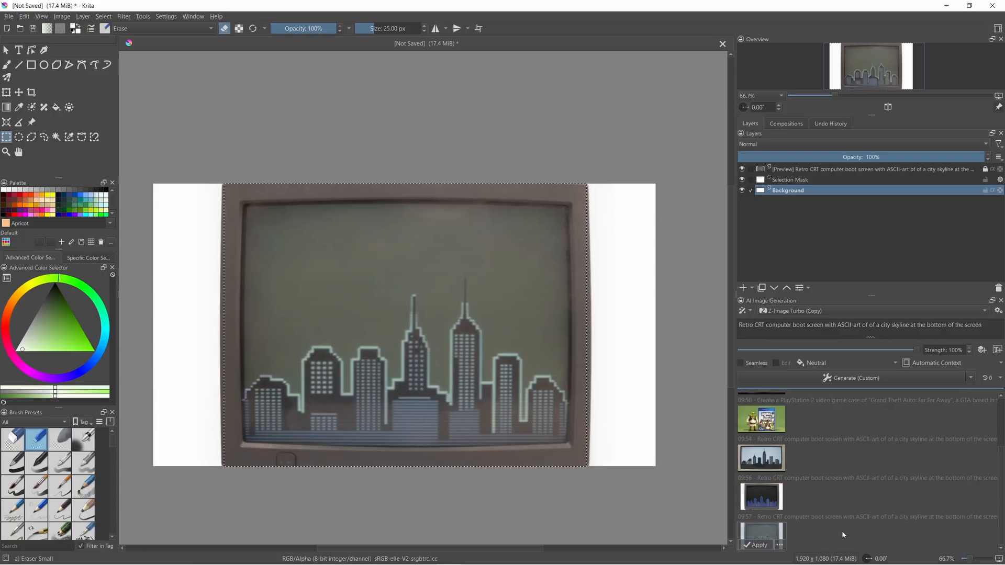
Compare the last two CRT skyline results by alternating their previews, and turn Seamless back on.
left_click(843, 535)
left_click(765, 499)
left_click(766, 531)
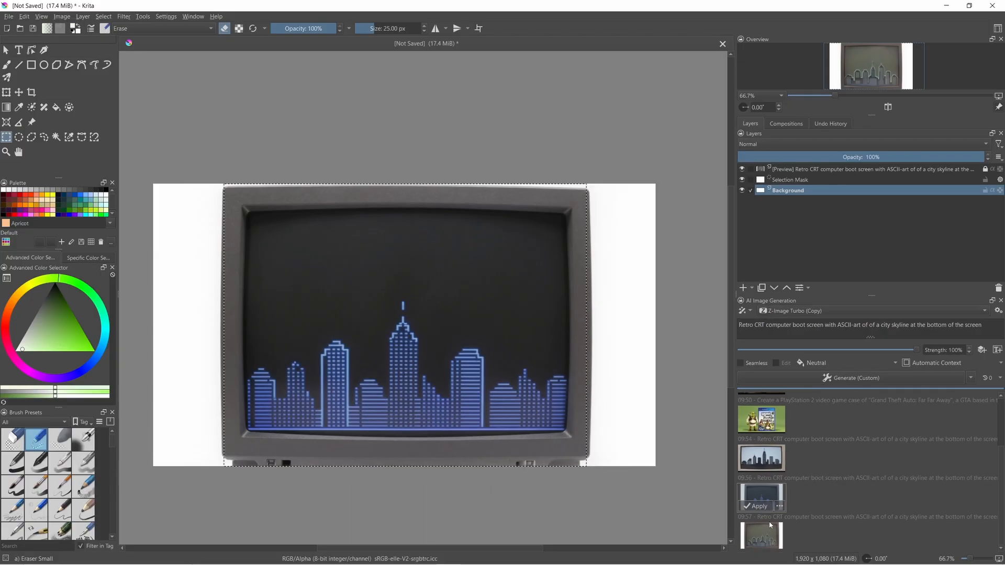
left_click(770, 533)
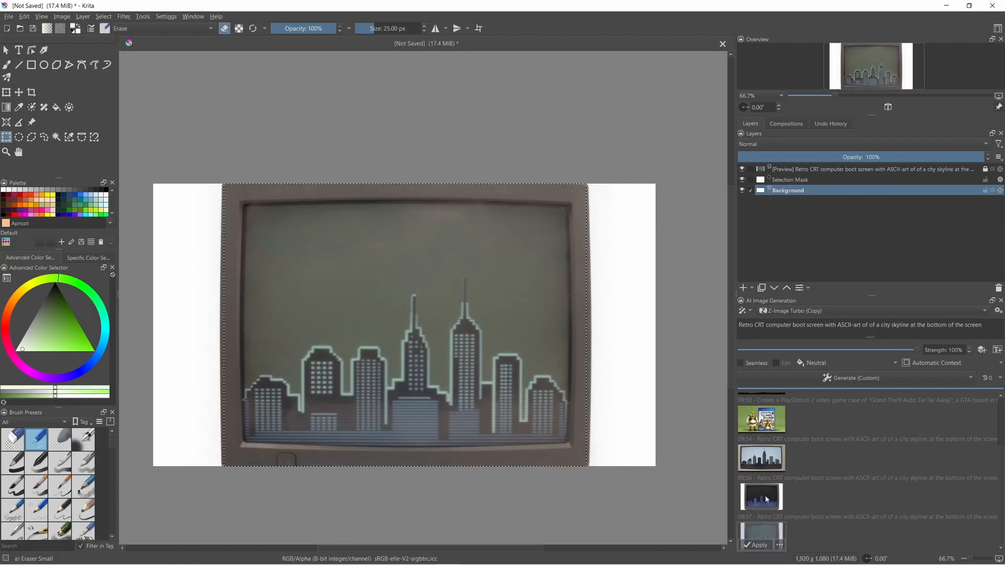
left_click(767, 499)
left_click(764, 534)
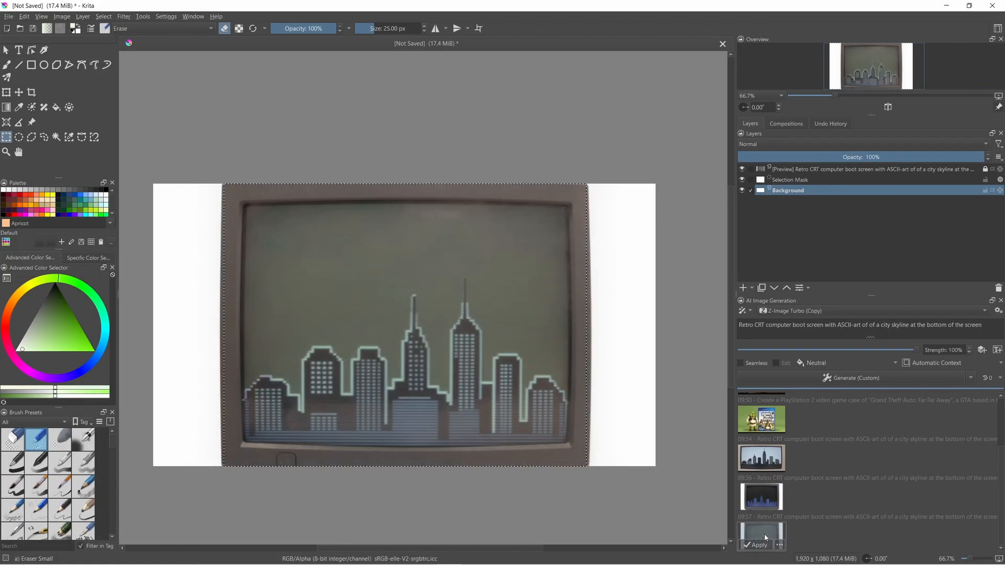
left_click(761, 496)
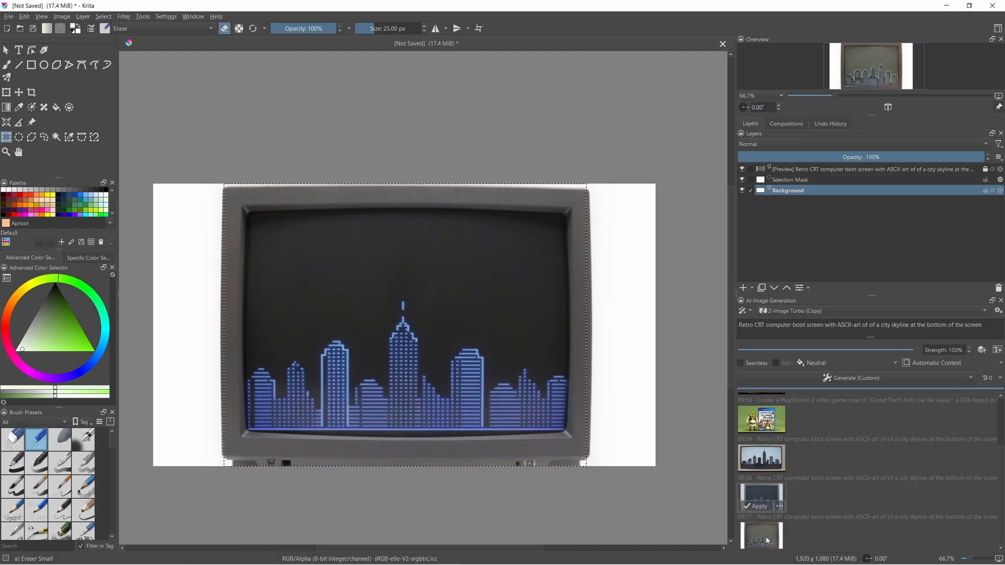
left_click(767, 539)
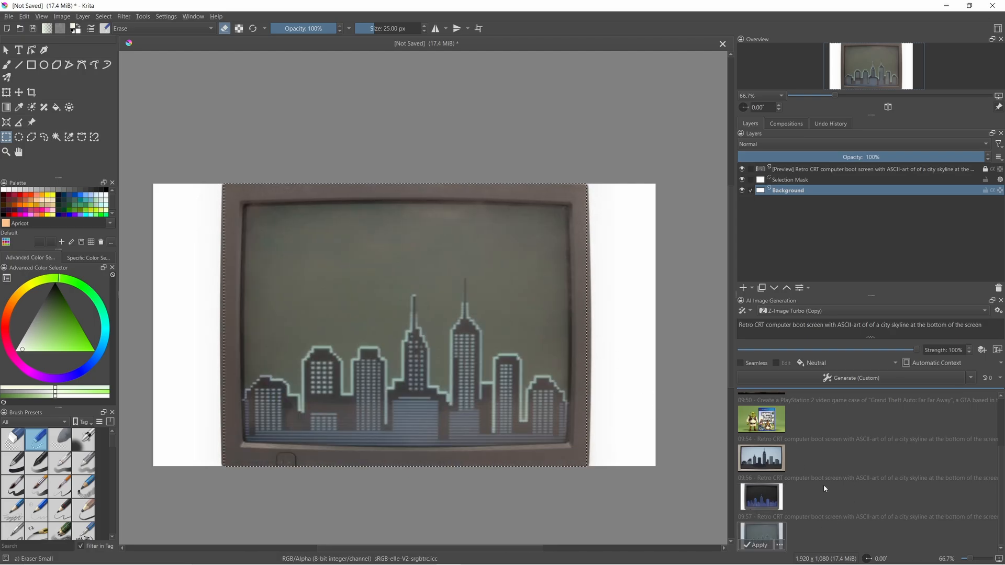
left_click(858, 532)
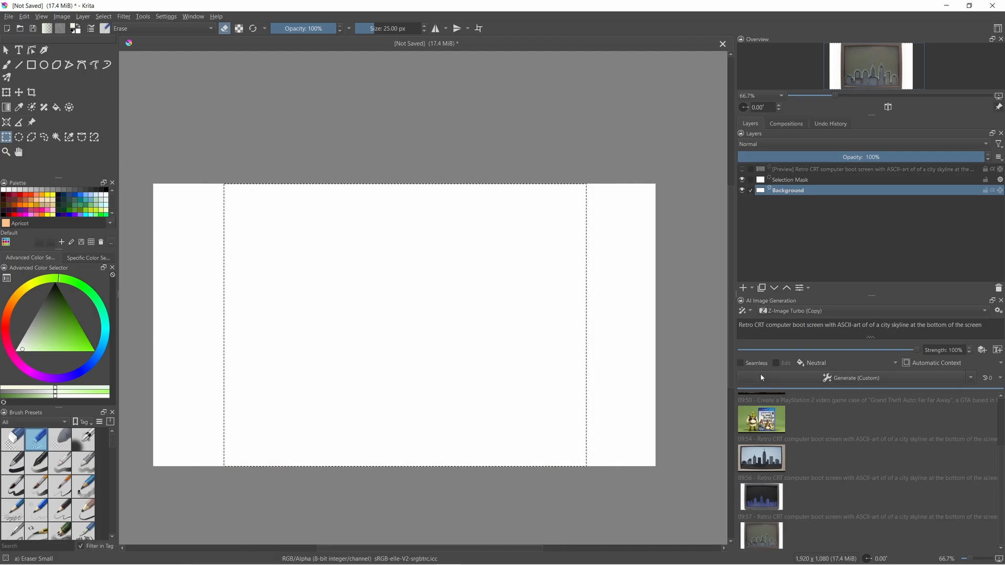
left_click(742, 363)
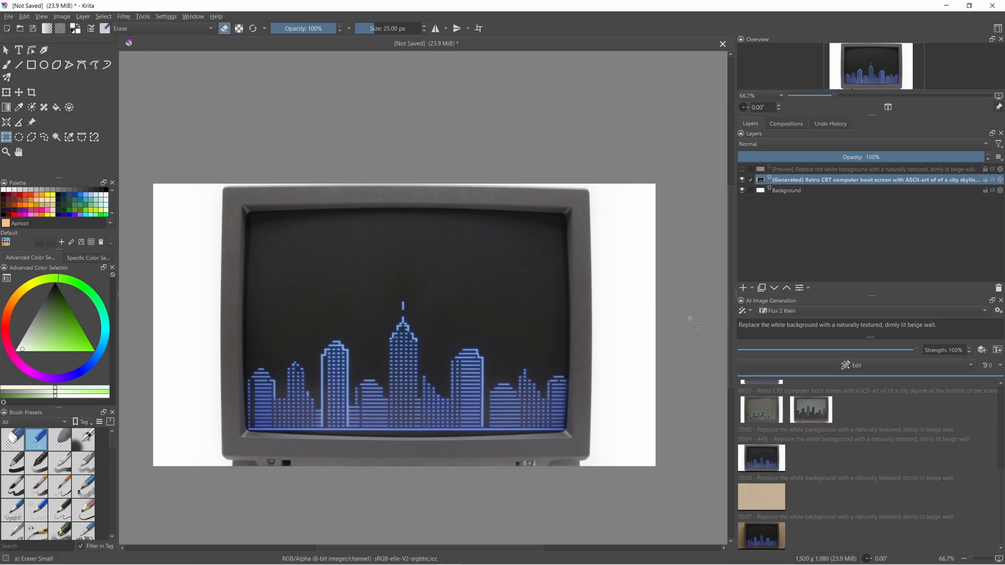
Preview the beige wall edit of the monitor, apply it as a layer, and select a rectangle over the wall beside the monitor's right edge.
left_click(766, 535)
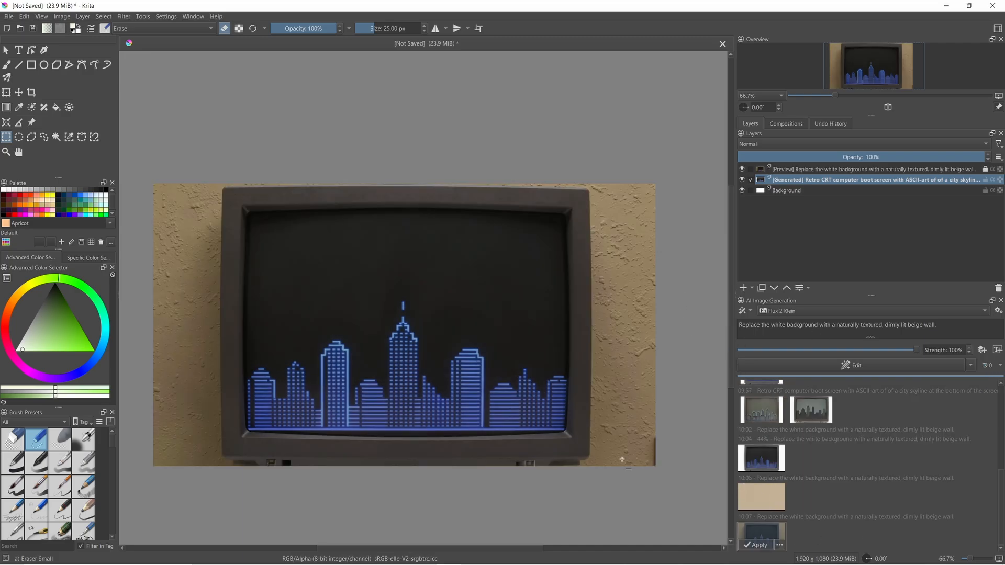
left_click(784, 535)
left_click(778, 534)
left_click(778, 533)
left_click(778, 534)
left_click(778, 534)
left_click(776, 534)
left_click(756, 545)
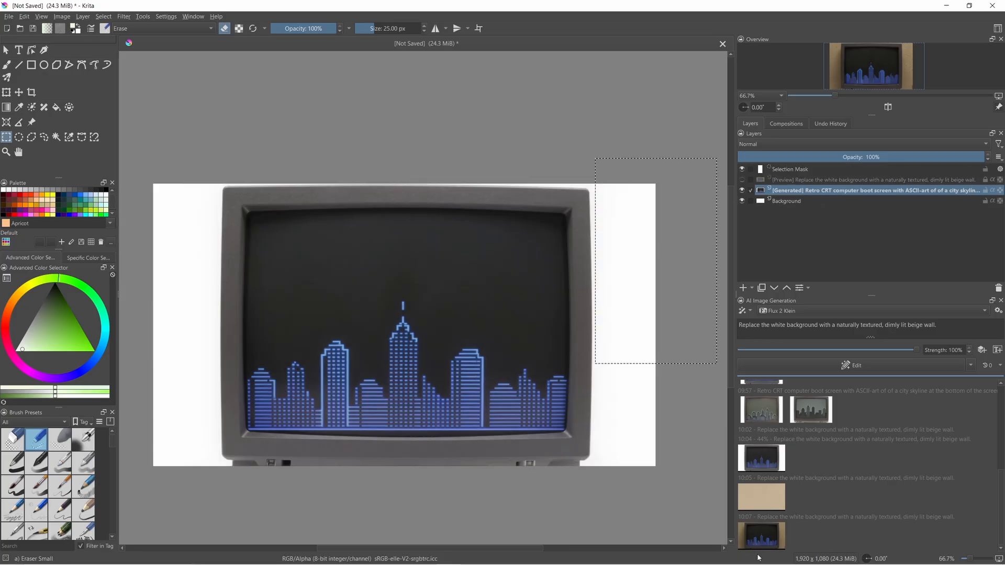
Copy the retro-style promotional poster prompt from the awesome-z-image-turbo README and use it as the prompt with the Flux 2 Klein style.
left_click(871, 311)
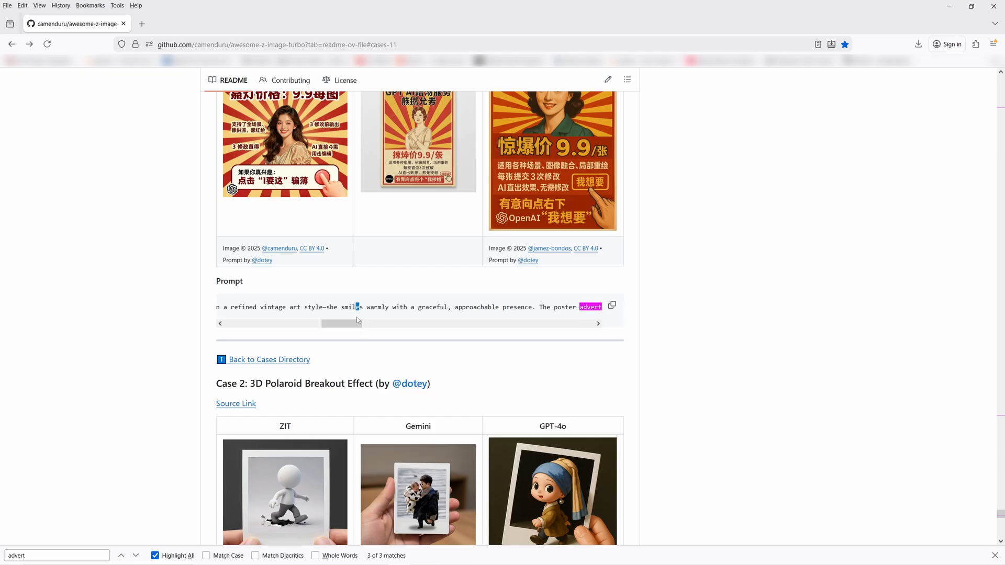
left_click_drag(341, 325, 233, 326)
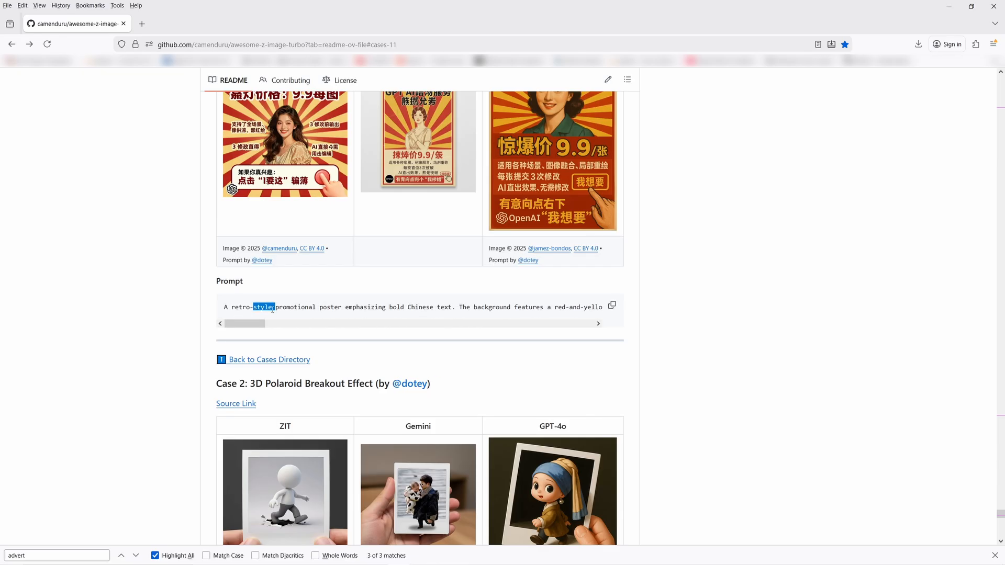
triple_click(272, 309)
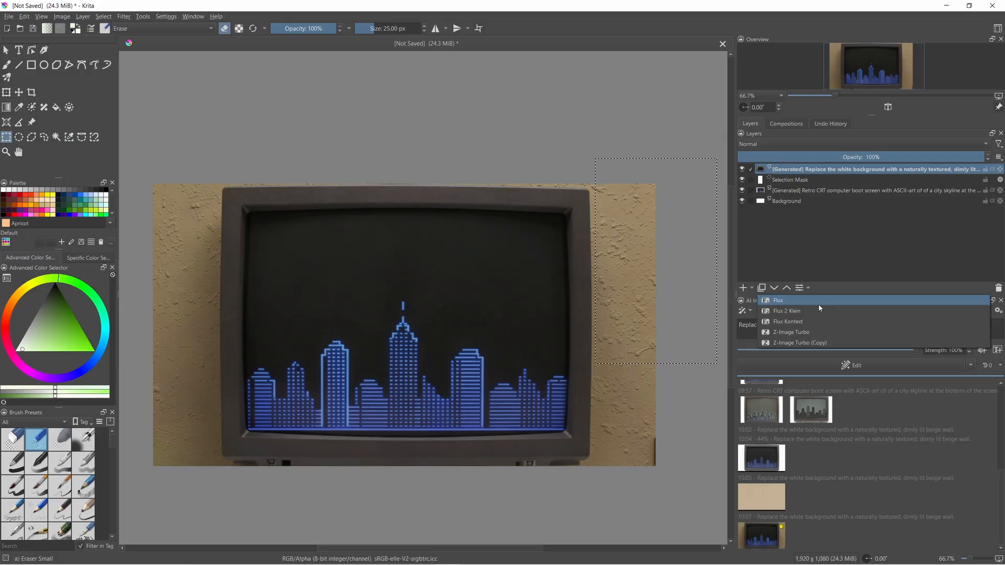
left_click(815, 313)
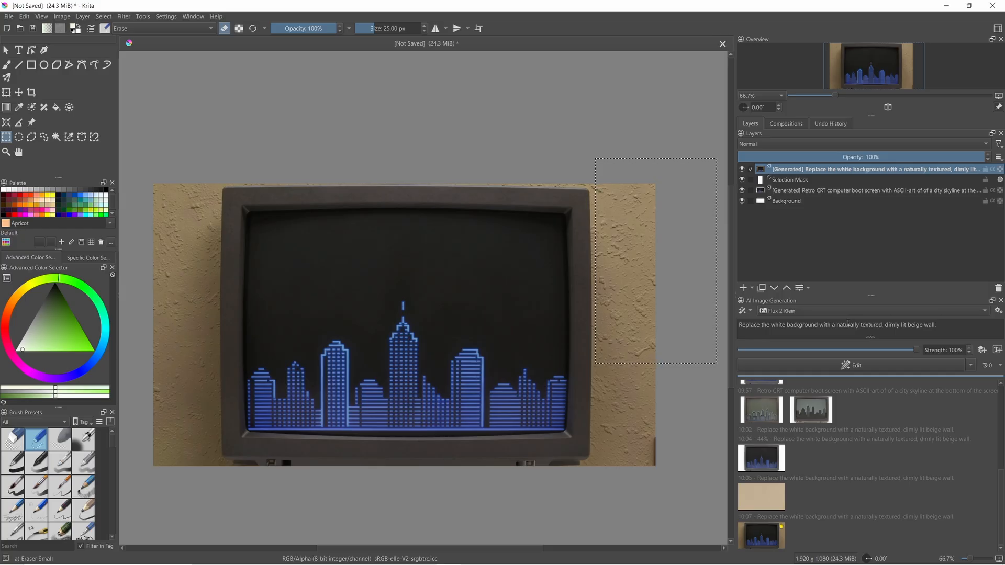
left_click(856, 325)
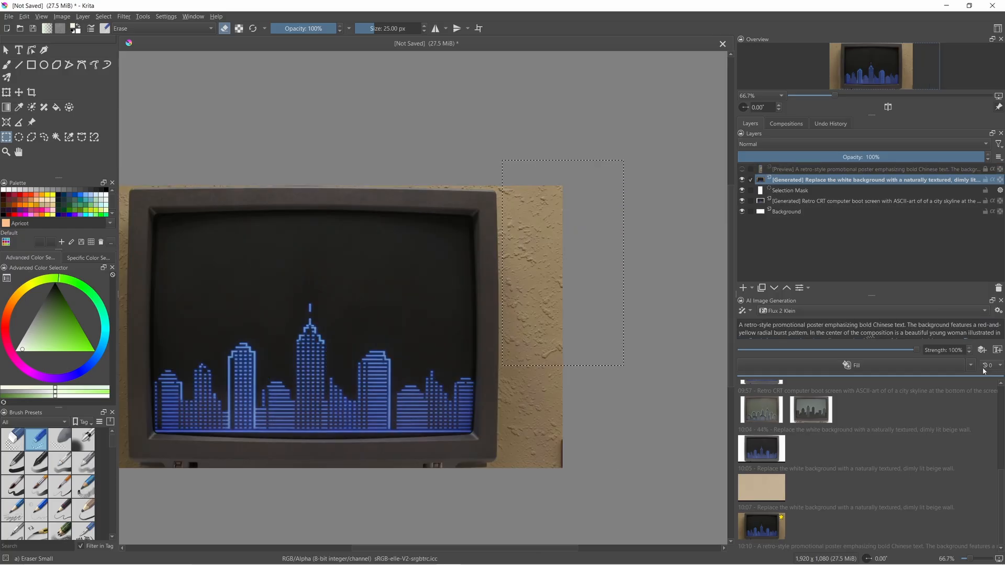
Change the generation mode to Generate (Custom), generate the poster inside the selection, and apply the result as a layer.
left_click(971, 365)
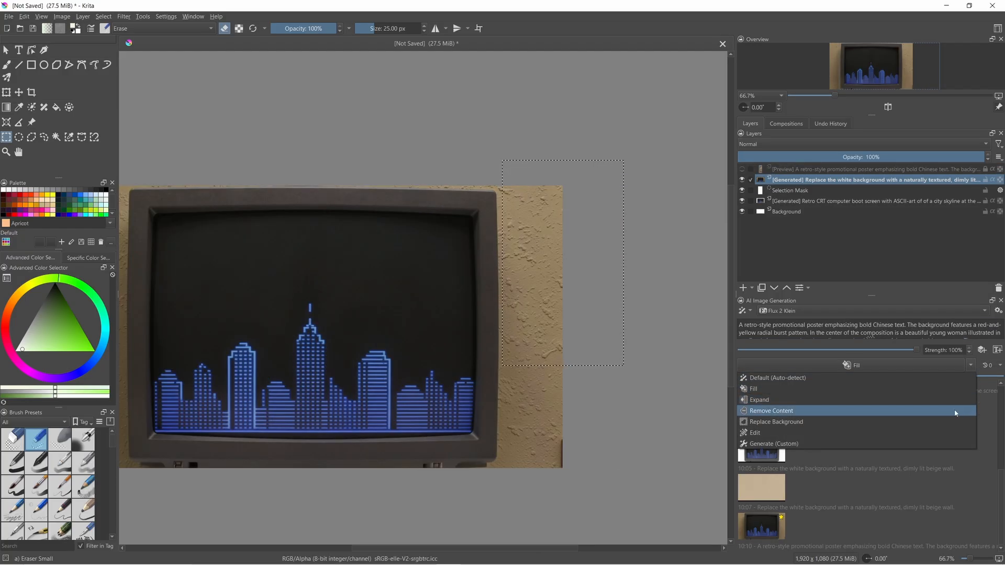
left_click(944, 443)
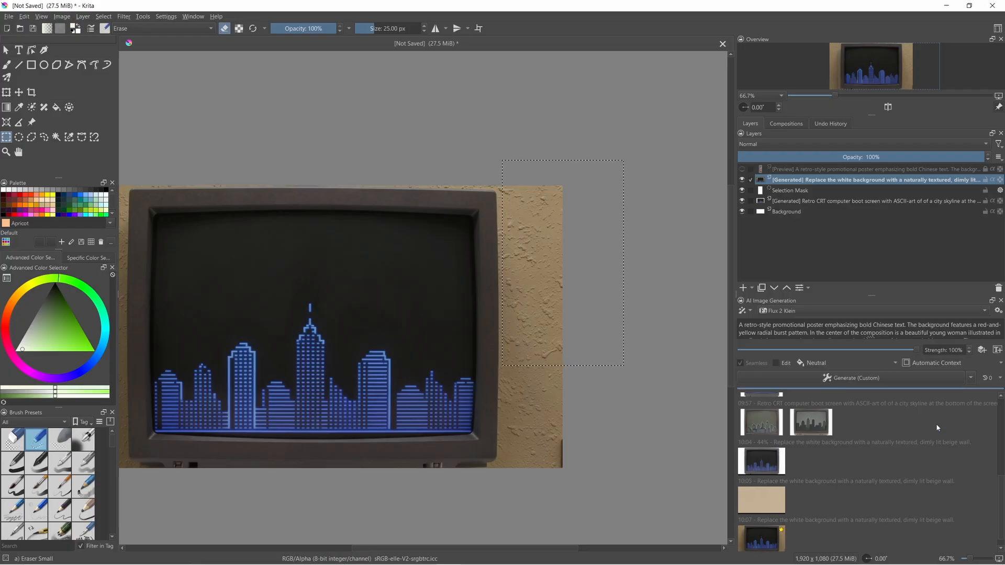
left_click(830, 383)
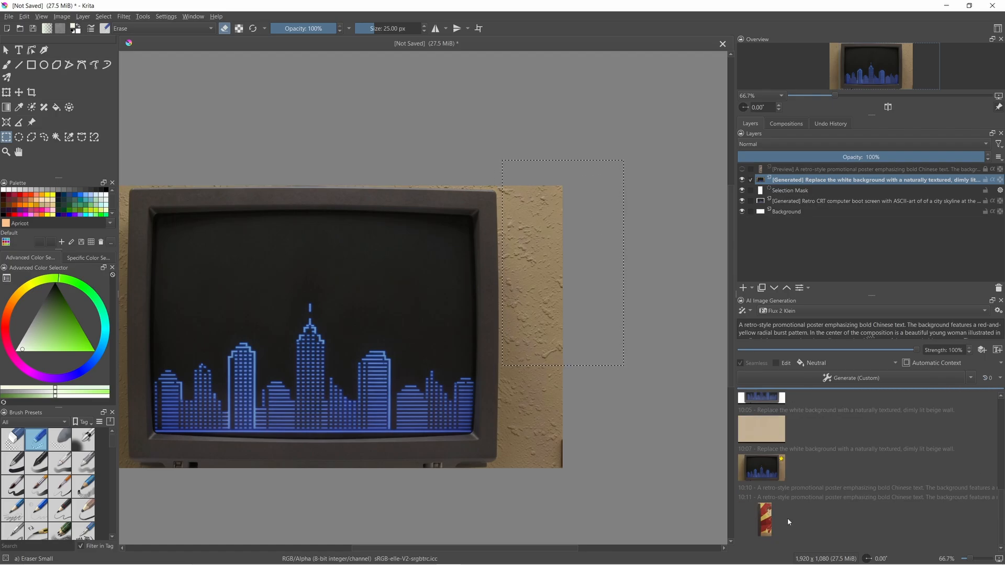
left_click(765, 542)
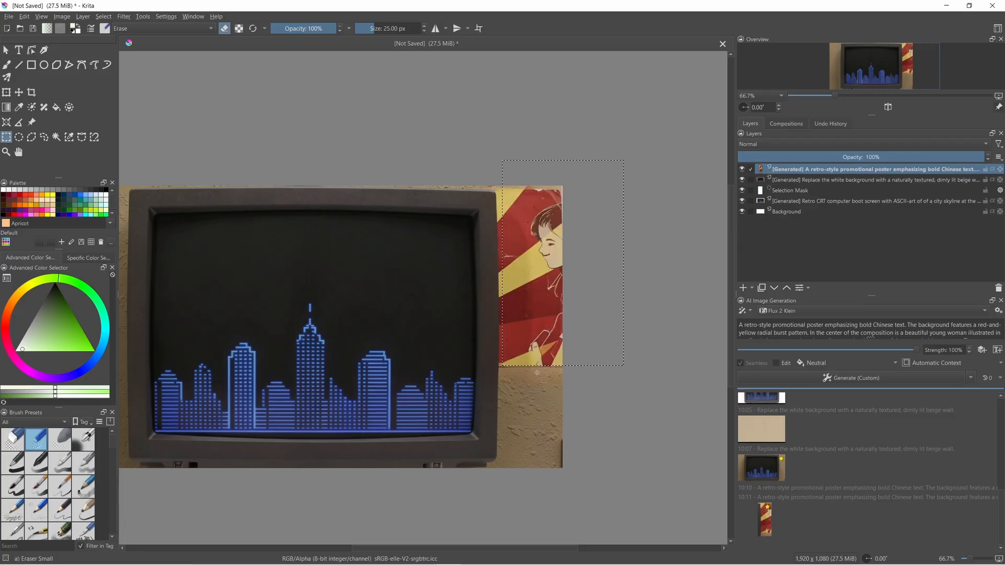
Clear the poster selection and draw a wide rectangular selection on the dark monitor screen above the skyline.
left_click(532, 393)
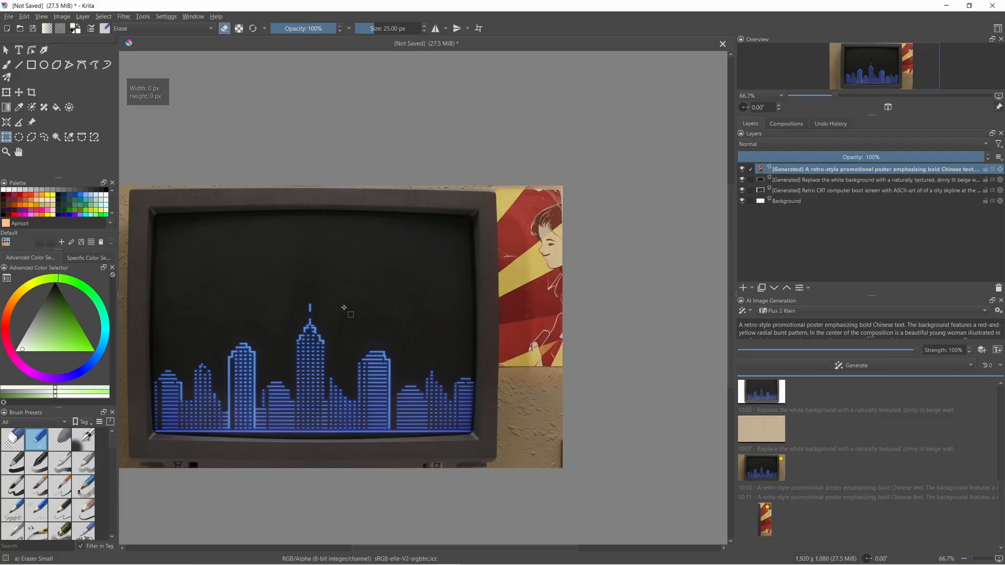
scroll(340, 309, "down", 3)
scroll(356, 307, "up", 2)
left_click_drag(386, 310, 452, 296)
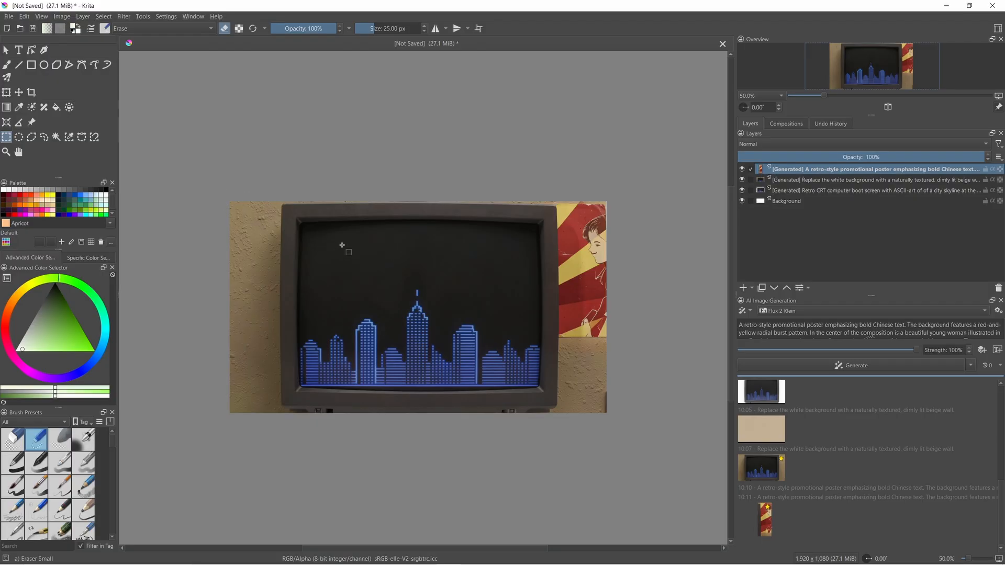
left_click_drag(311, 232, 529, 283)
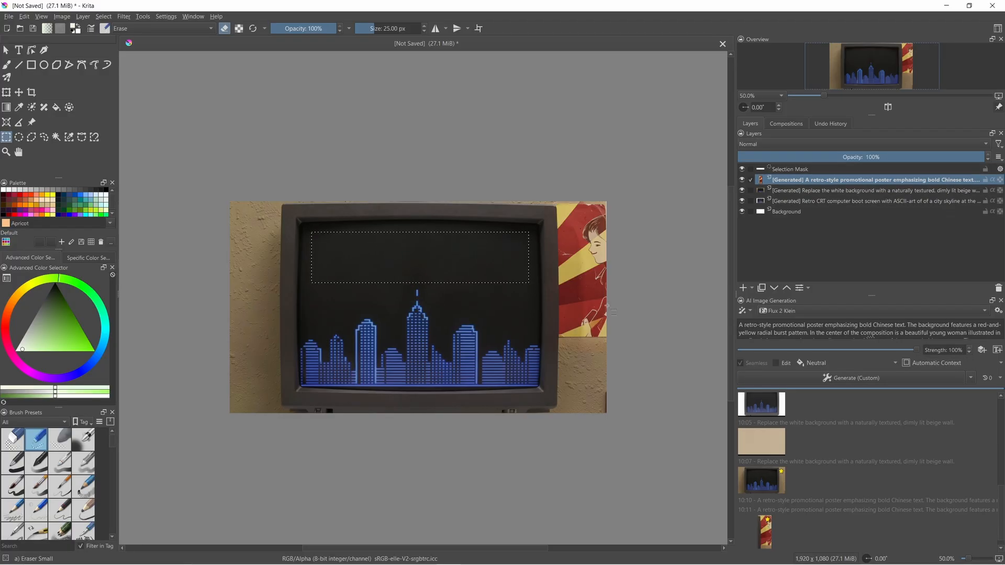
Replace the prompt with "Pixellated ASCII text in a retro CRT MS-DOS style displaying "NANONOMAD" in green".
key("ctrl+a")
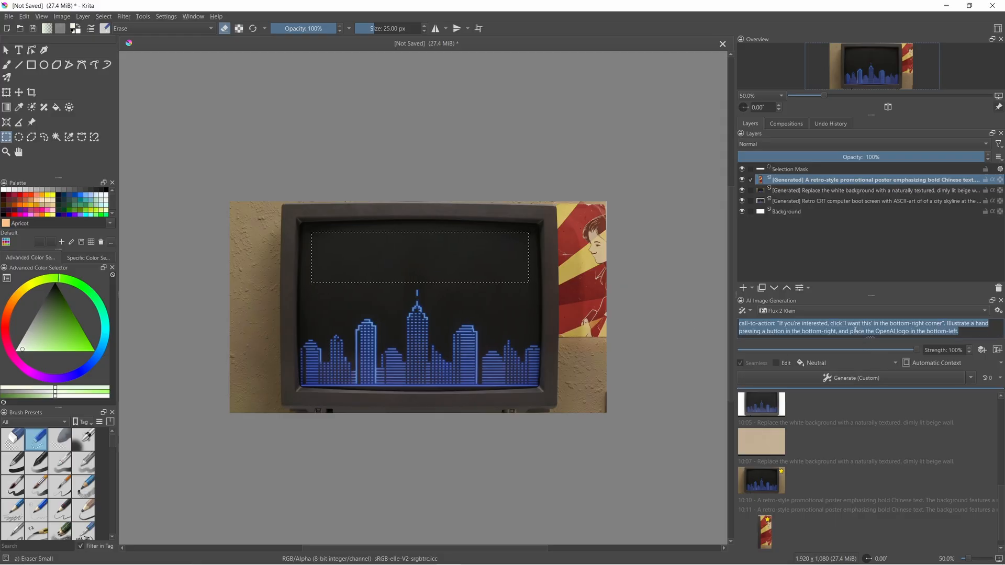
type("Pix")
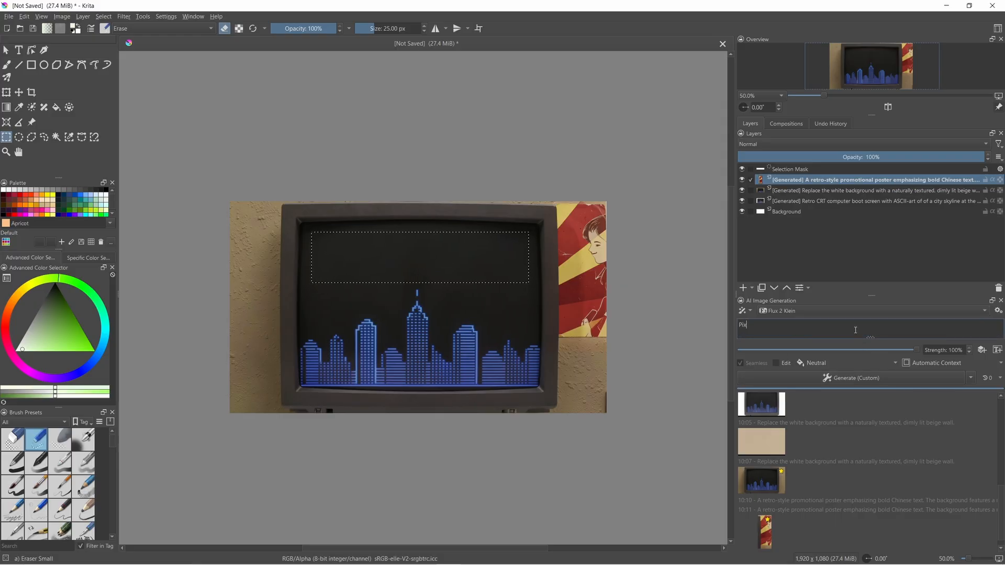
type("ellated ASCII text i")
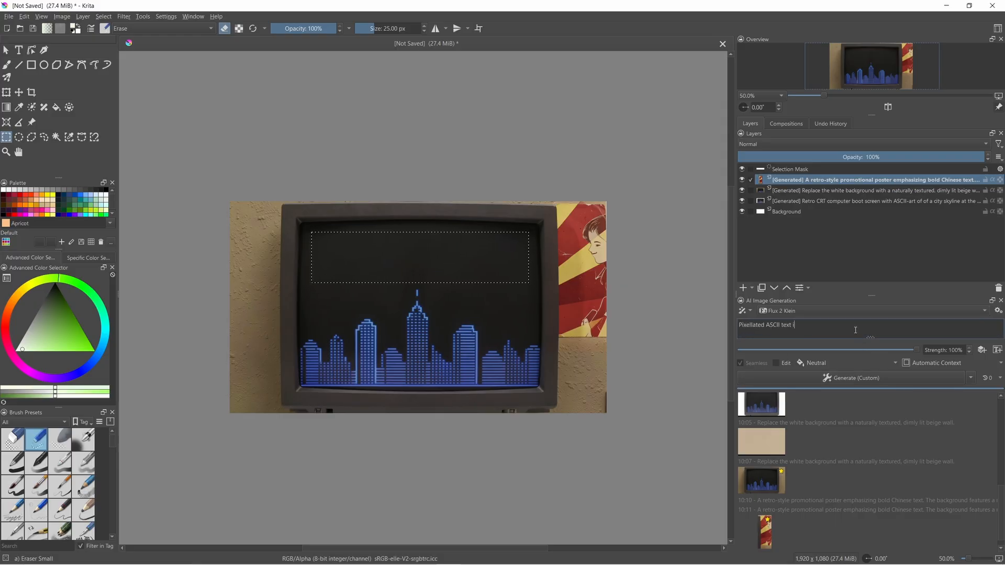
type("n a retro CRT MS-DOS style")
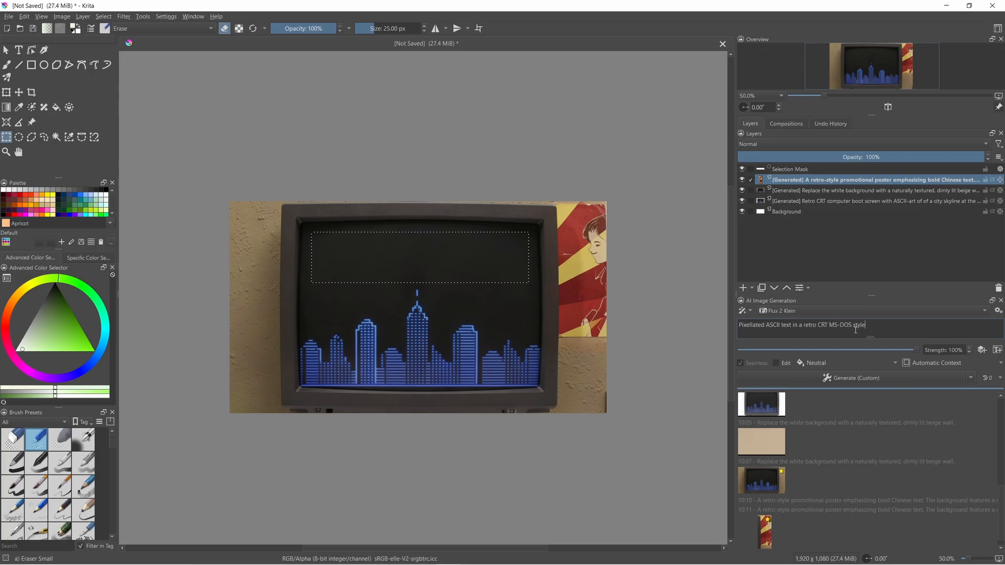
type(" displaying")
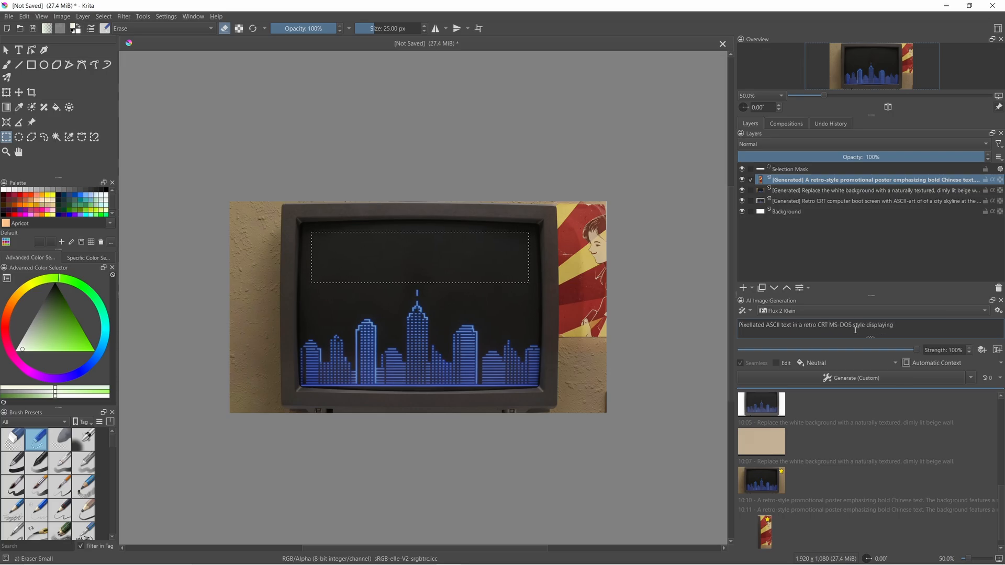
type(" \"NANONOMAD\" in")
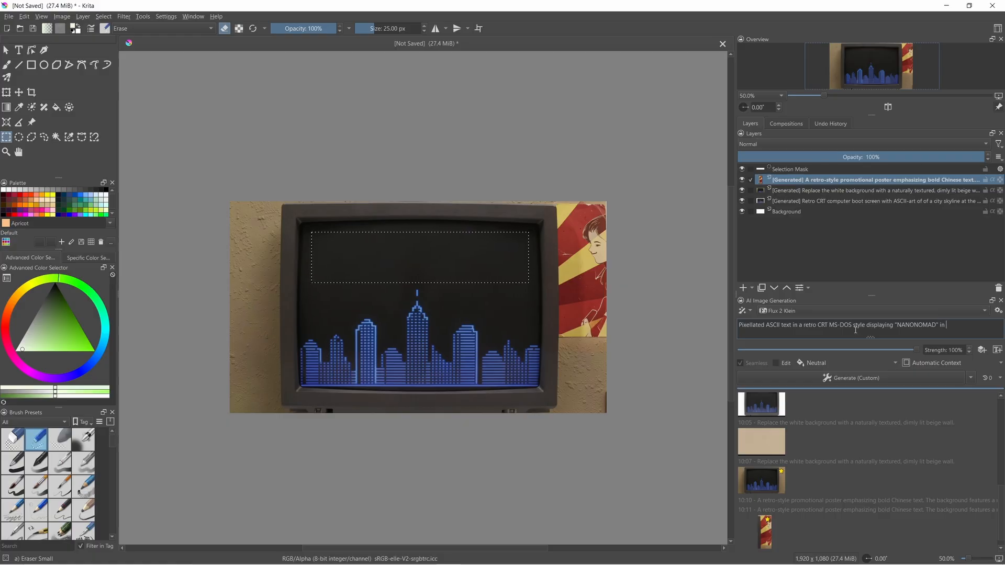
type("green")
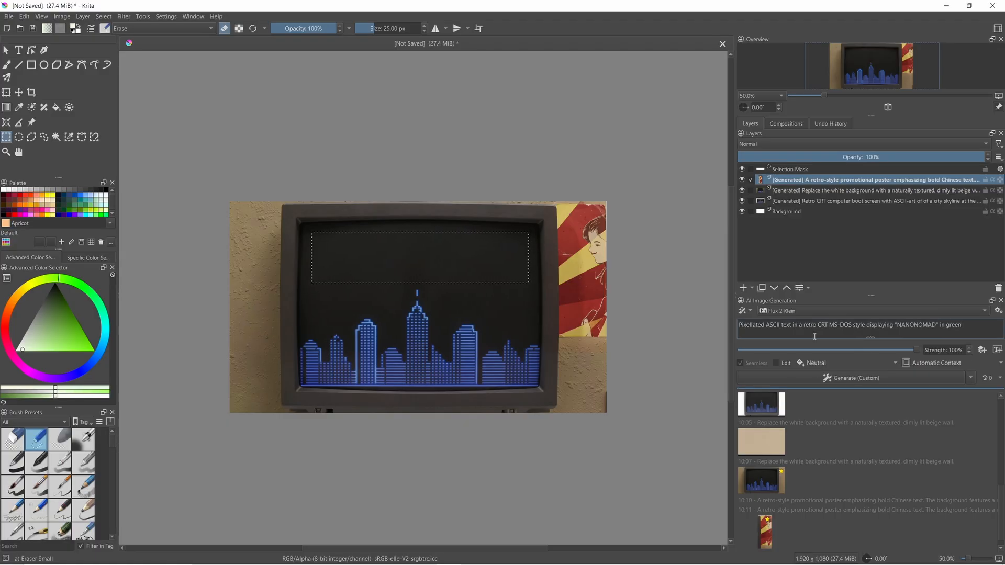
Change the generation mode to Edit and generate the green NANONOMAD text inside the selection.
left_click(972, 378)
left_click(972, 379)
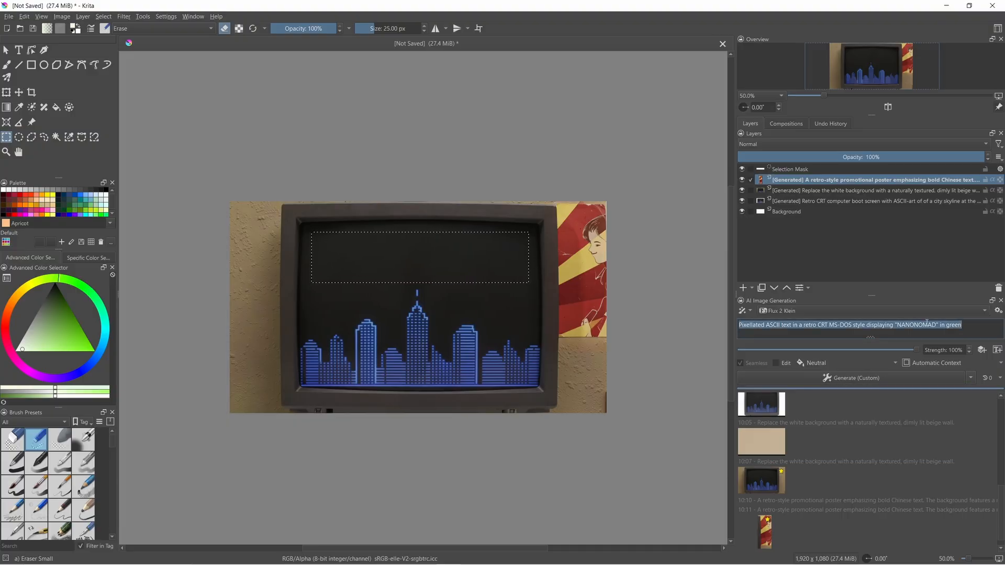
left_click(972, 379)
left_click(913, 446)
left_click(894, 333)
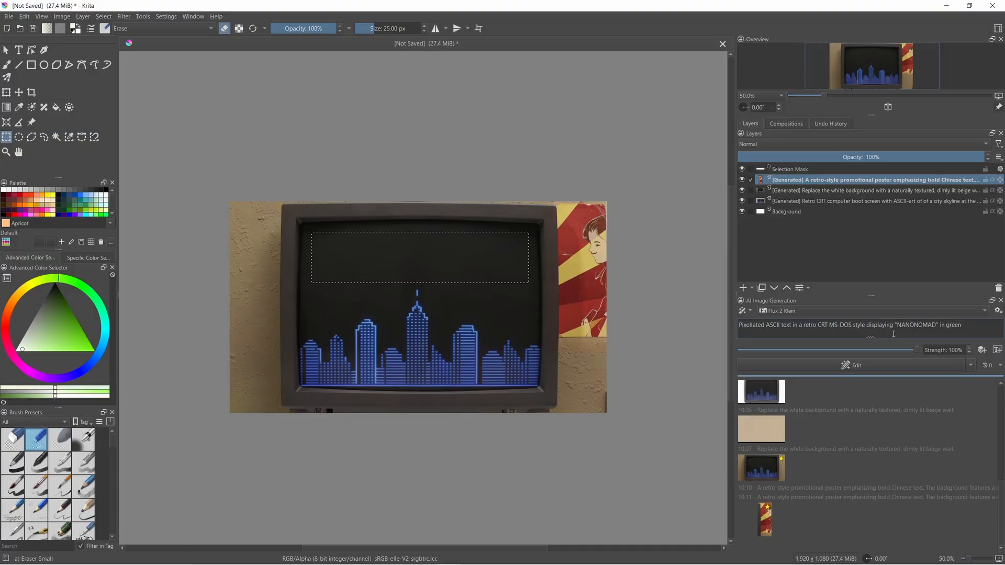
left_click(849, 368)
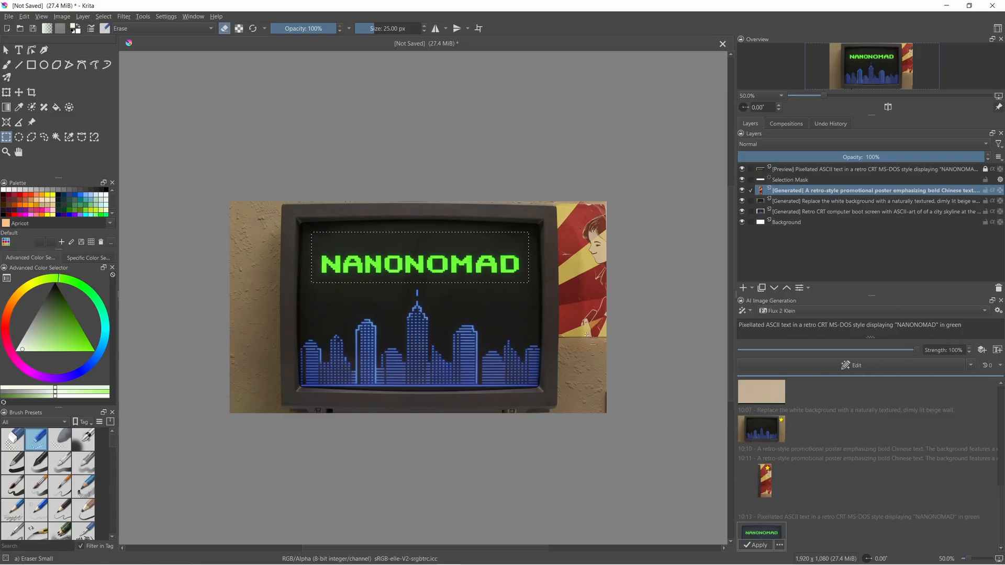
Preview the generated green NANONOMAD text variants on the monitor screen.
left_click(756, 533)
left_click(756, 533)
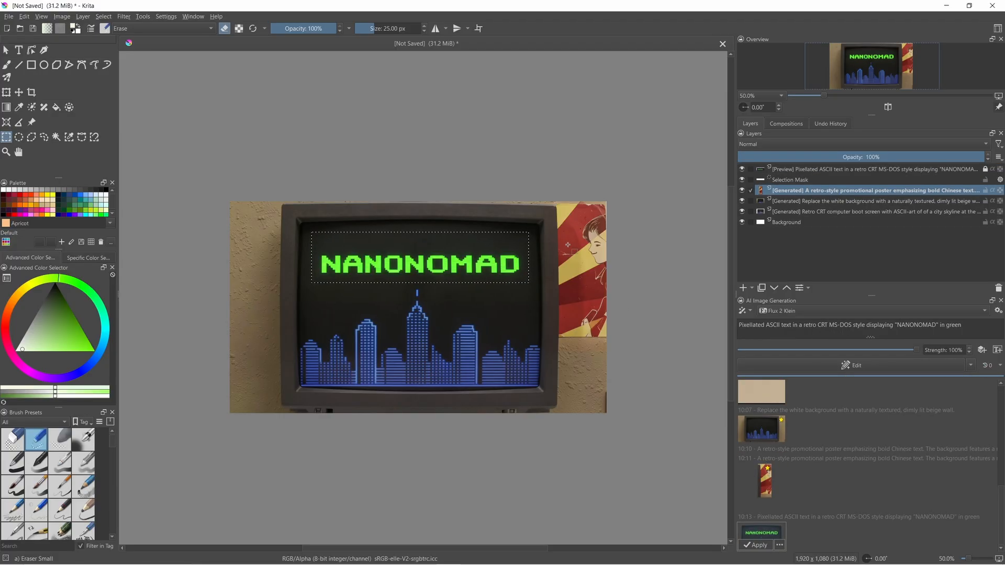
left_click(755, 533)
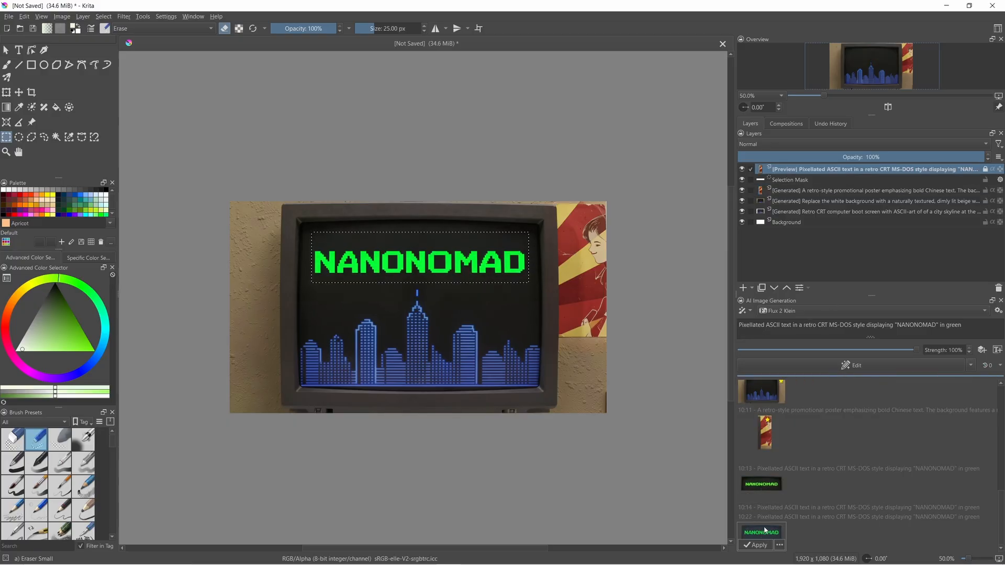
left_click(761, 532)
left_click(765, 433)
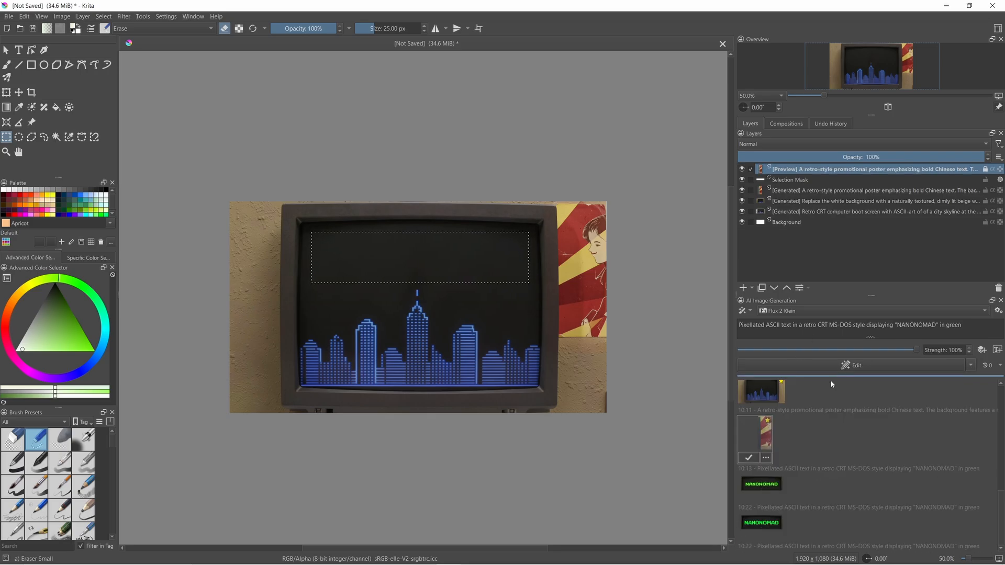
Change the text colour in the prompt to amber, then generate the edit and apply the amber NANONOMAD result as a layer.
double_click(944, 325)
left_click(984, 446)
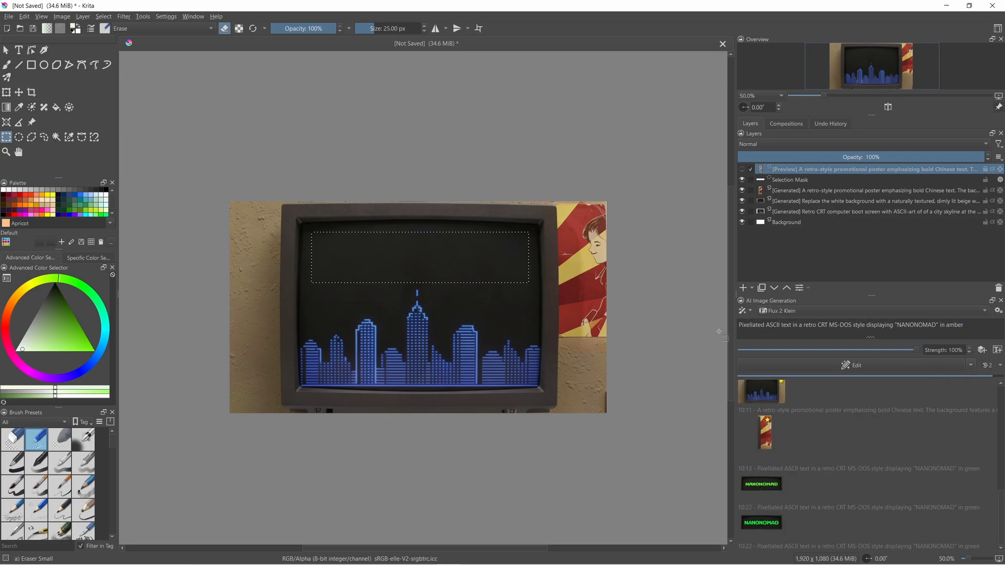
scroll(635, 330, "up", 3)
scroll(635, 329, "down", 2)
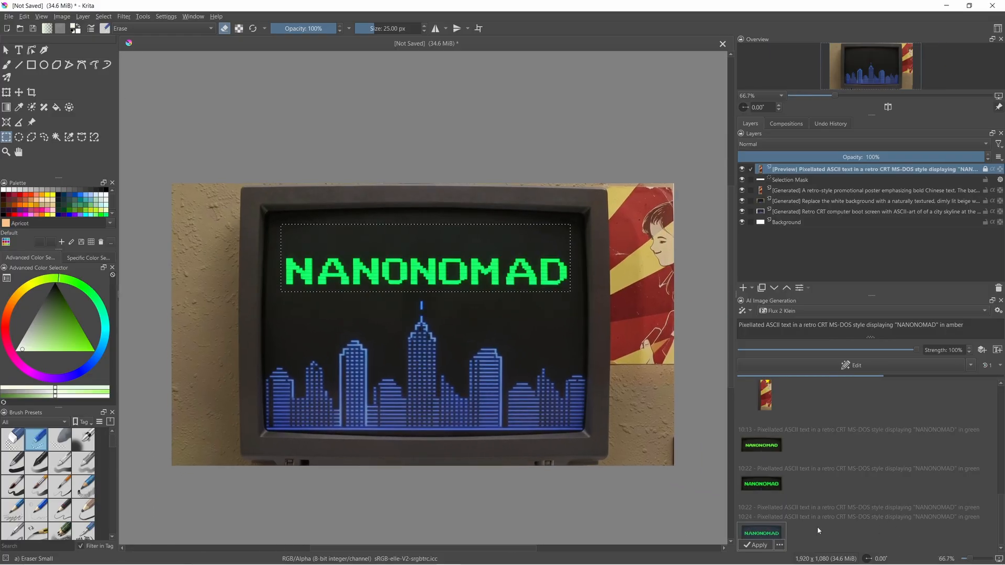
left_click(761, 484)
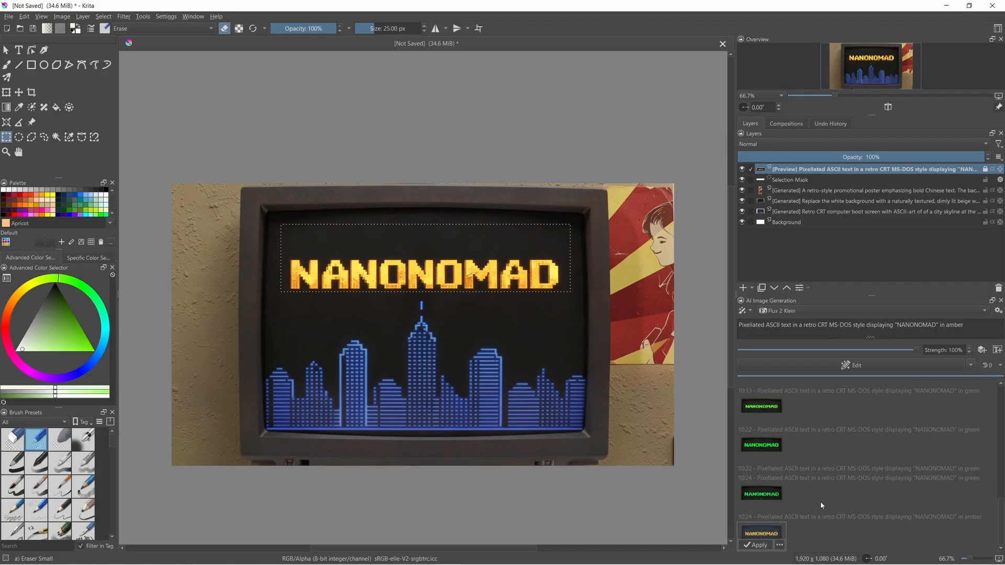
left_click(755, 545)
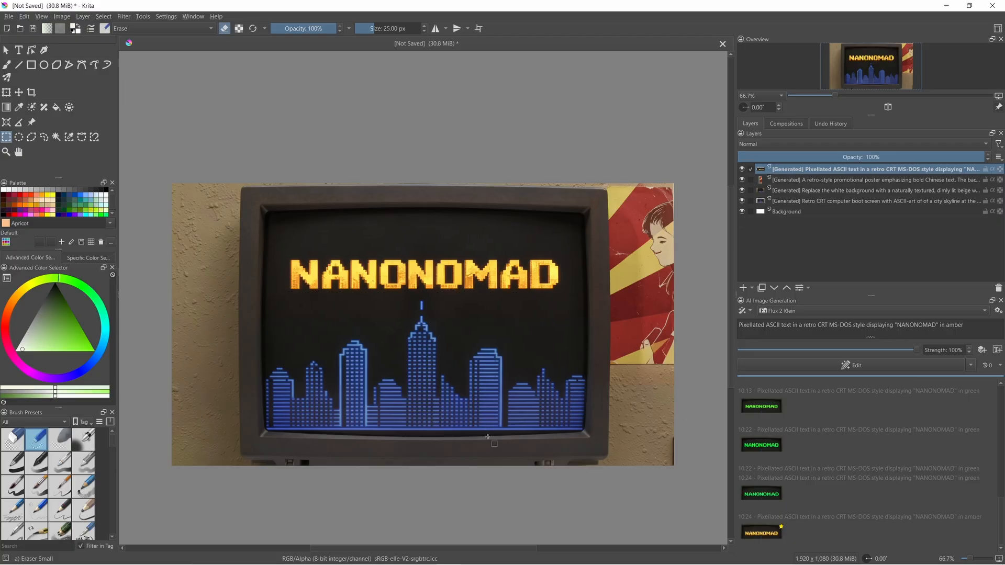
Draw a tall rectangular selection over the full height of the wall beside the monitor's left edge.
left_click_drag(487, 437, 534, 393)
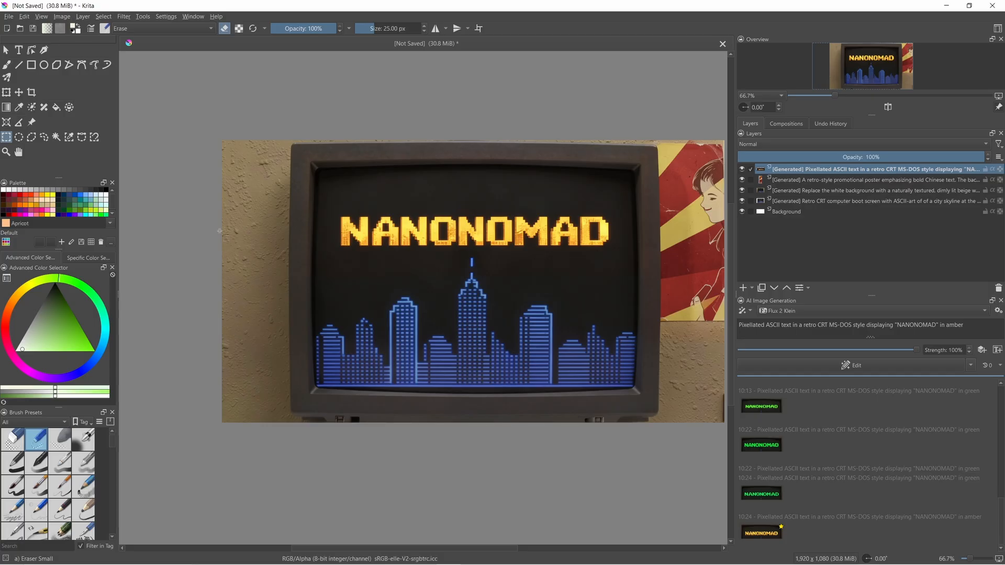
left_click_drag(186, 230, 302, 423)
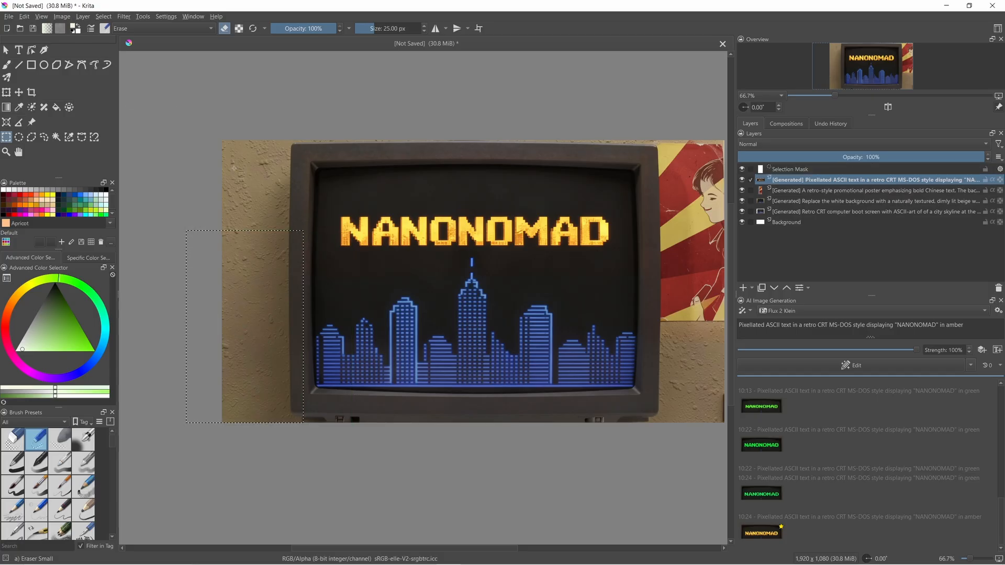
left_click_drag(202, 123, 300, 434)
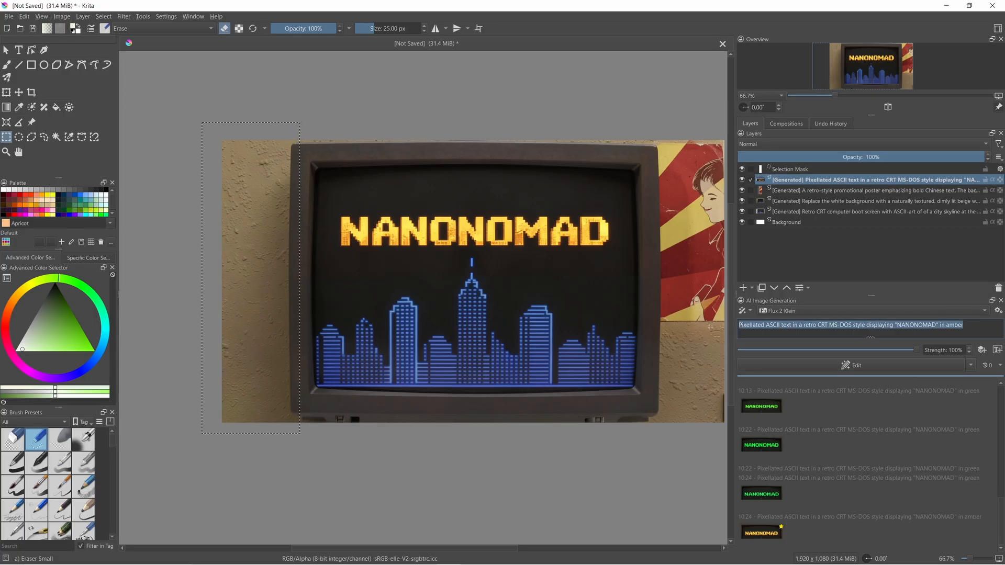
Generate an edit with the prompt "Branches of a small bonsai tree behind the monitor" and apply it as a layer.
type("Branches of a small, mani")
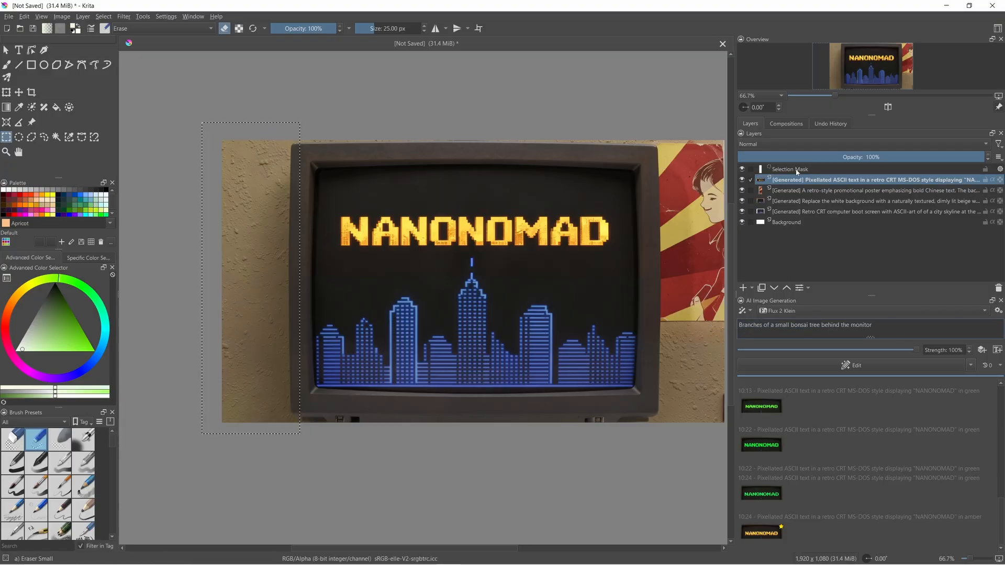
left_click(798, 170)
left_click(799, 180)
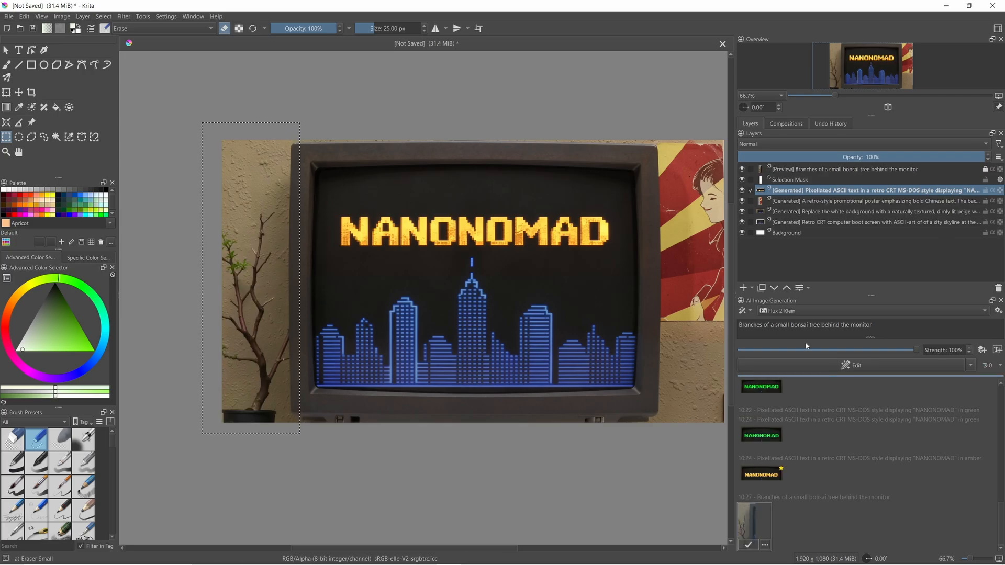
left_click(427, 117)
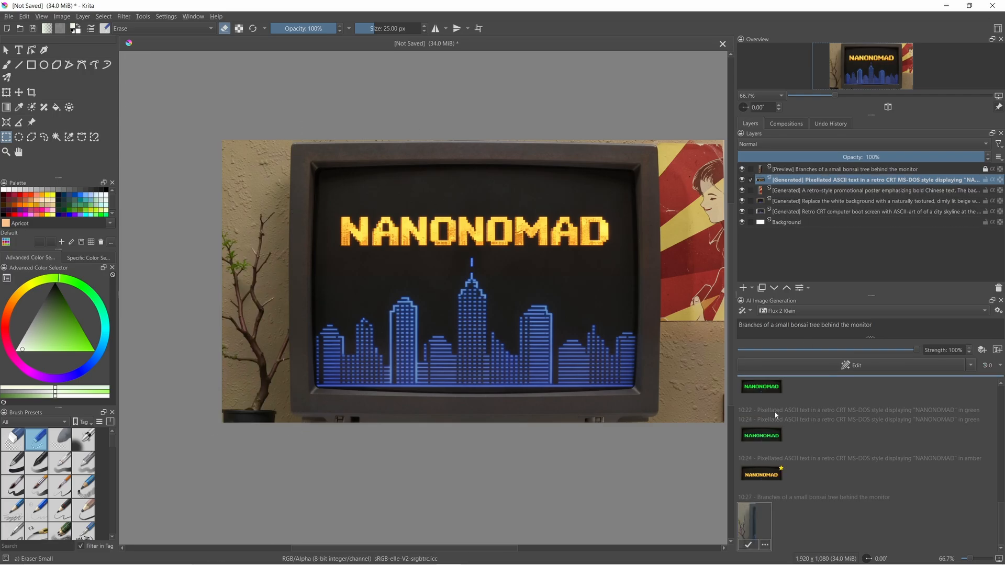
left_click(746, 546)
Select the bonsai tree and apply an edit prompted "Put more small green leaves on the bare branches of the bonsai tree.".
mouse_move(349, 412)
left_mouse_down()
mouse_move(344, 401)
mouse_move(334, 416)
left_mouse_up()
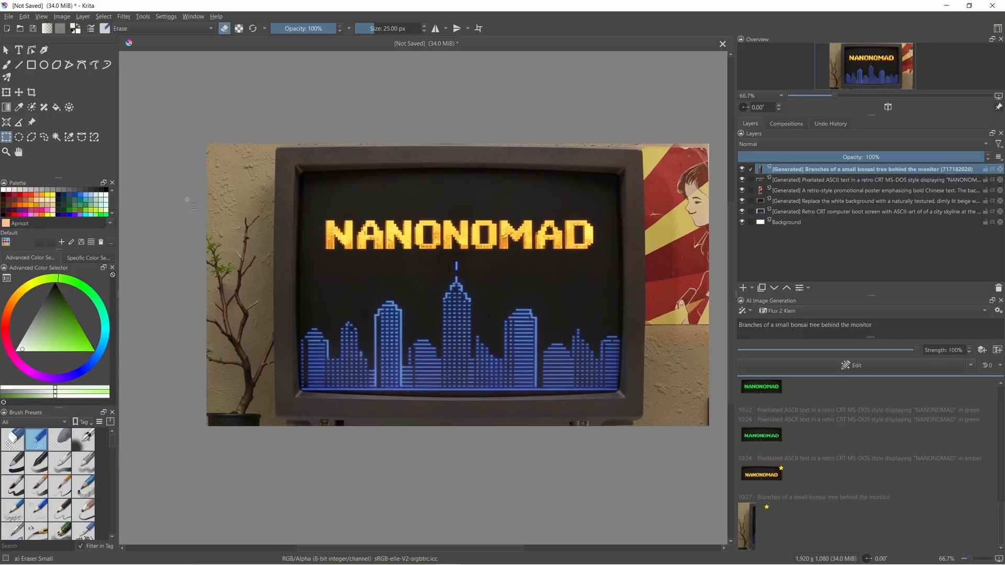
left_click_drag(187, 199, 276, 427)
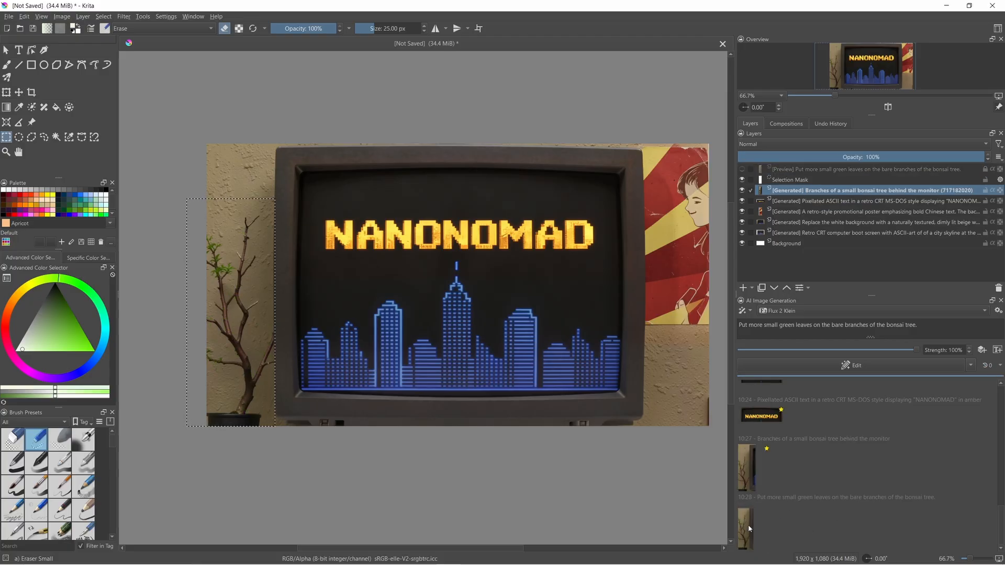
left_click(749, 515)
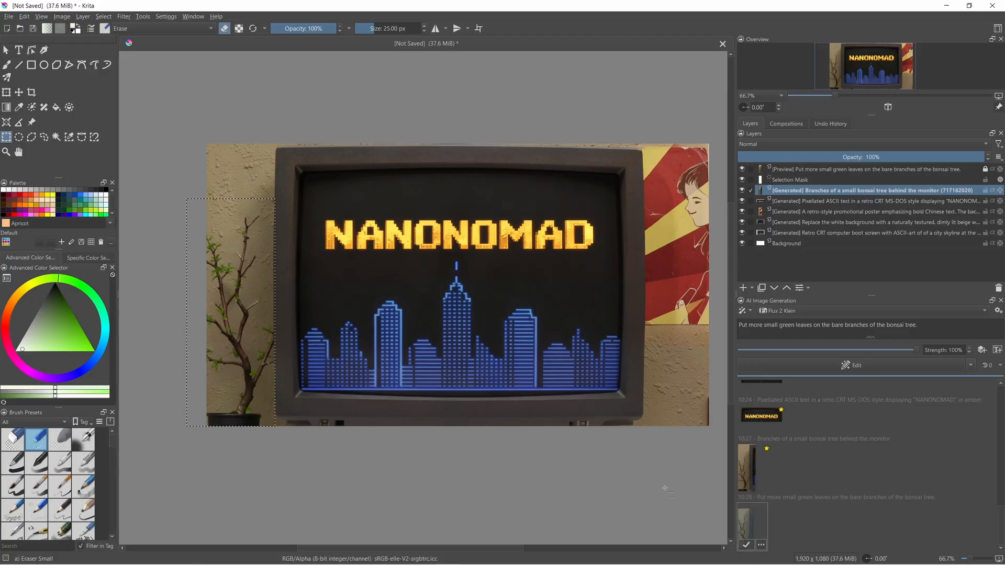
left_click(748, 546)
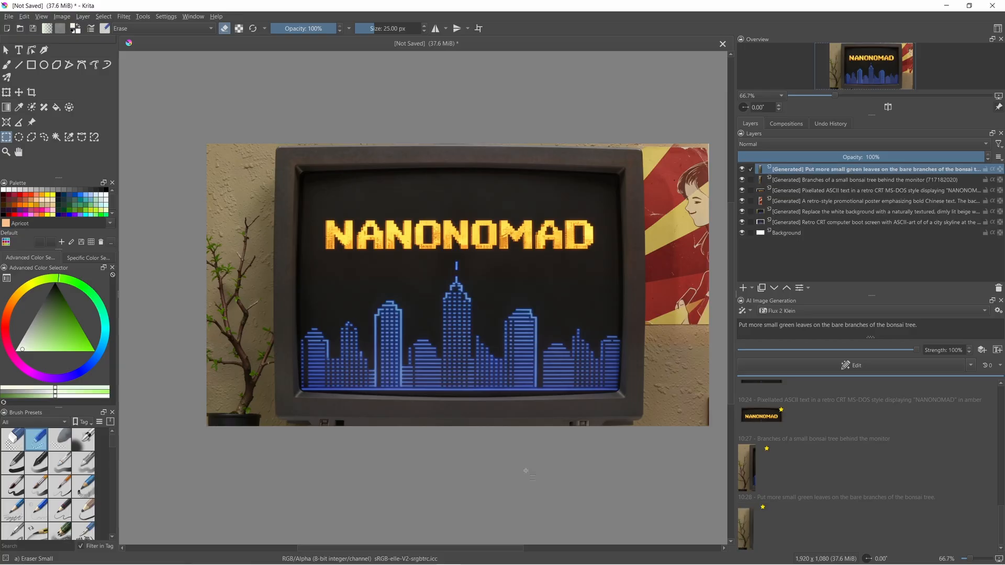
Select a small area between the upper bonsai branches and the monitor and generate an edit prompted "Spider-man is swinging from a tree branch.".
left_click(471, 408)
left_click_drag(245, 252, 270, 282)
left_click_drag(943, 329, 715, 329)
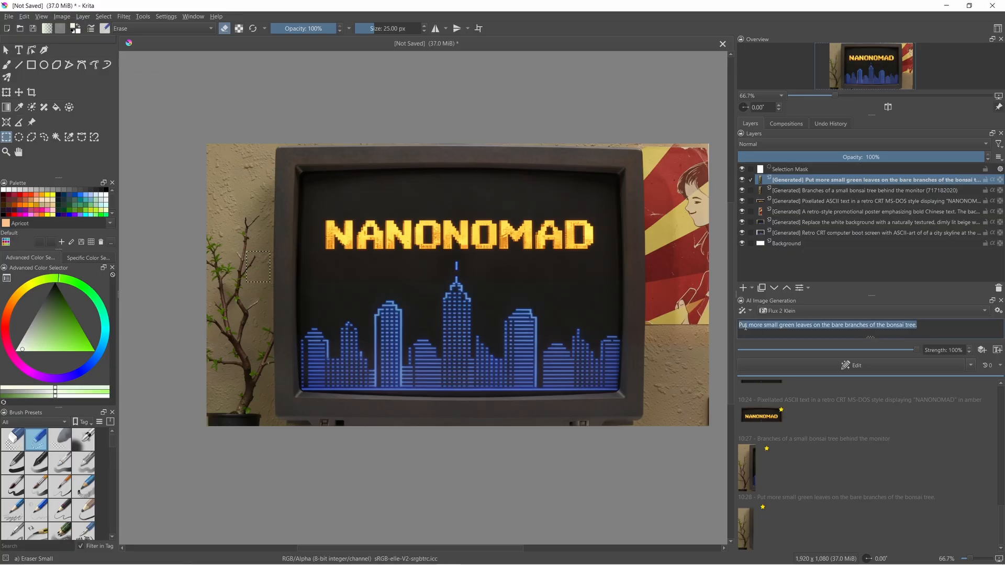
type("Sp")
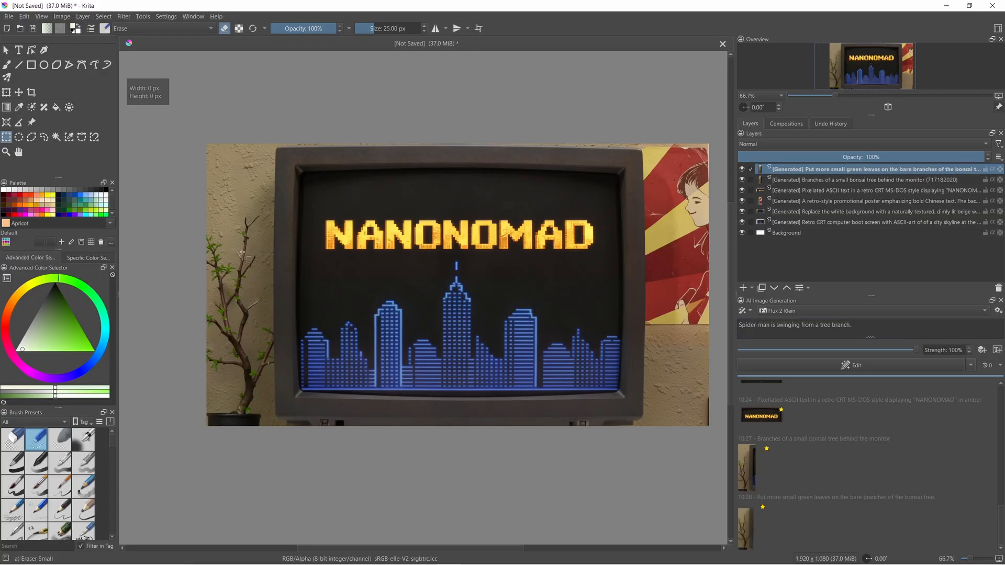
left_click(887, 364)
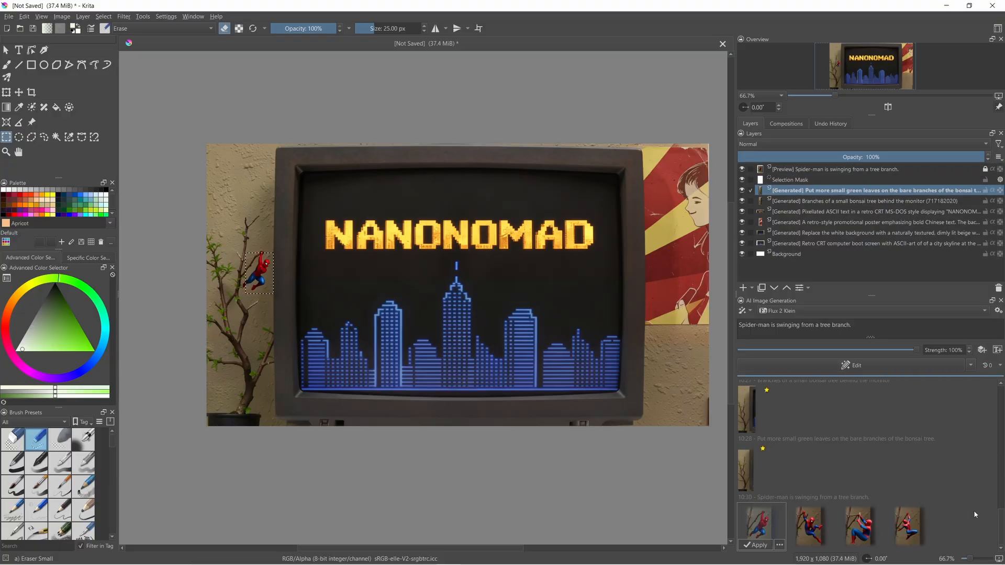
Compare the four generated Spider-man variants on the canvas and apply the fourth one as a layer.
left_click(817, 522)
left_click(859, 523)
left_click(908, 524)
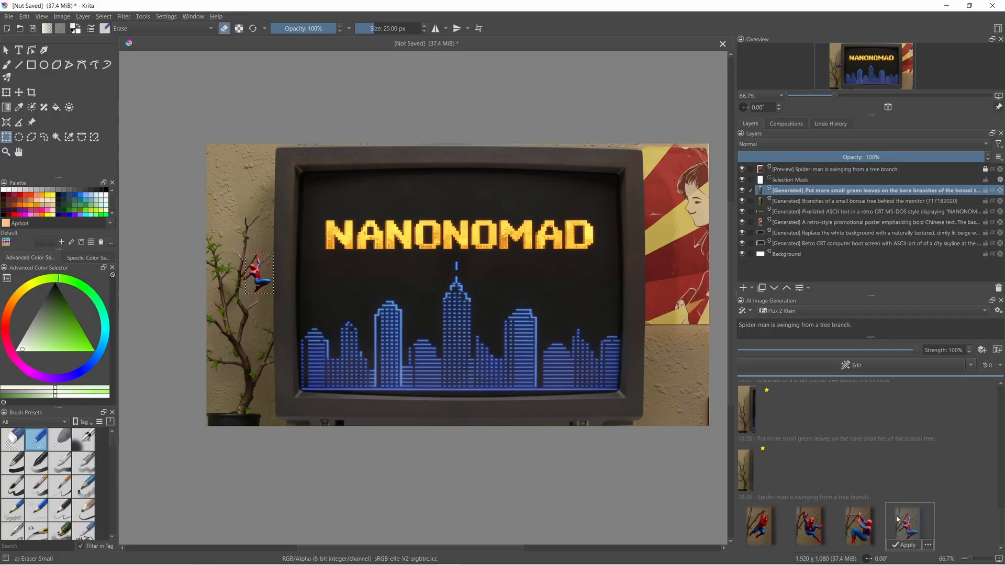
left_click(661, 454)
left_click(860, 517)
left_click(807, 523)
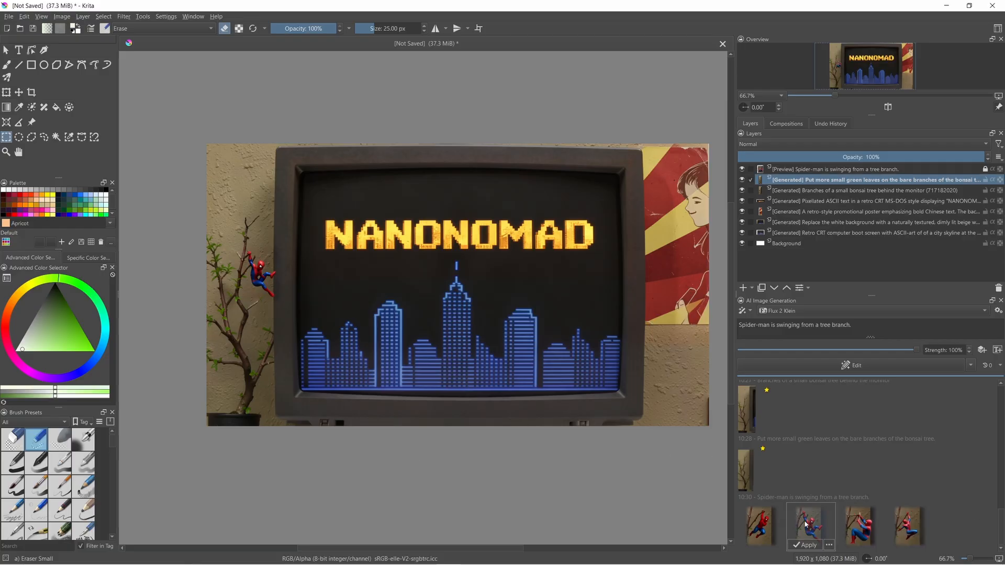
left_click(768, 519)
left_click(912, 521)
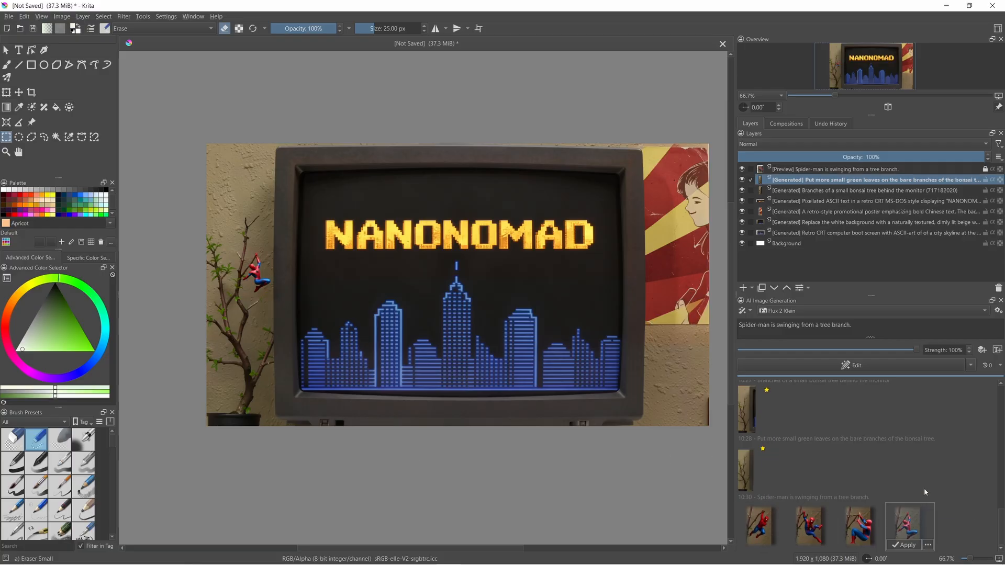
left_click(904, 545)
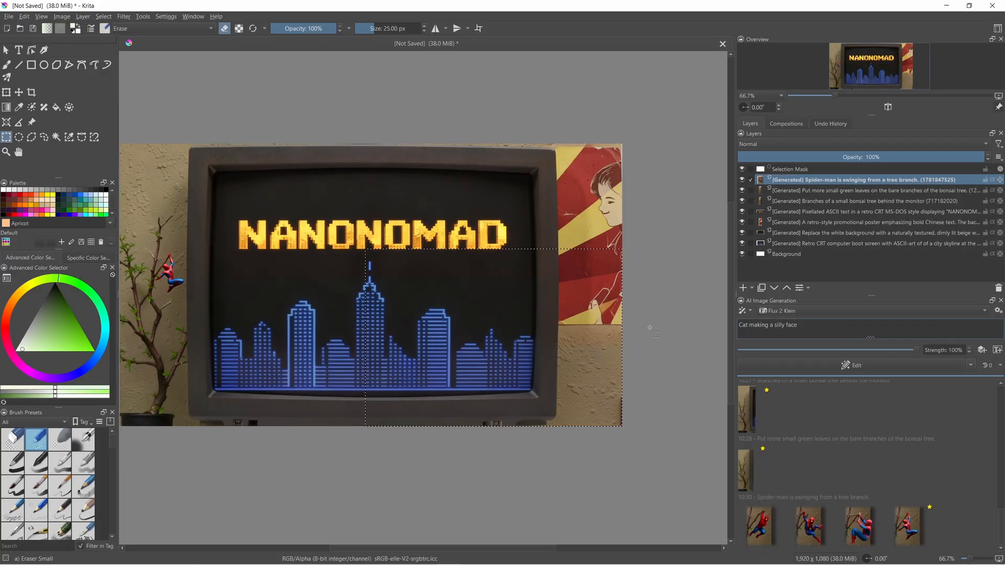
Complete the prompt as "Cat making a silly face at the camera." and generate the edit inside the selection over the image's lower-right part.
type("at the camera.")
left_click(822, 366)
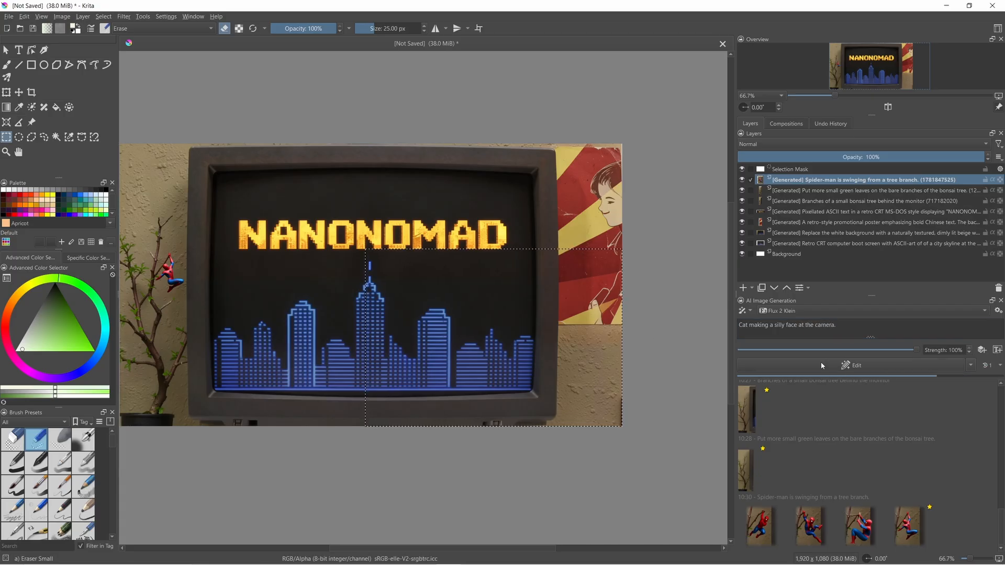
Discard the generated image for the prompt "Cat making a silly face at the camera." and clear the selection.
left_click(548, 470)
left_click(796, 530)
left_click(762, 527)
key("Delete")
left_click(537, 297)
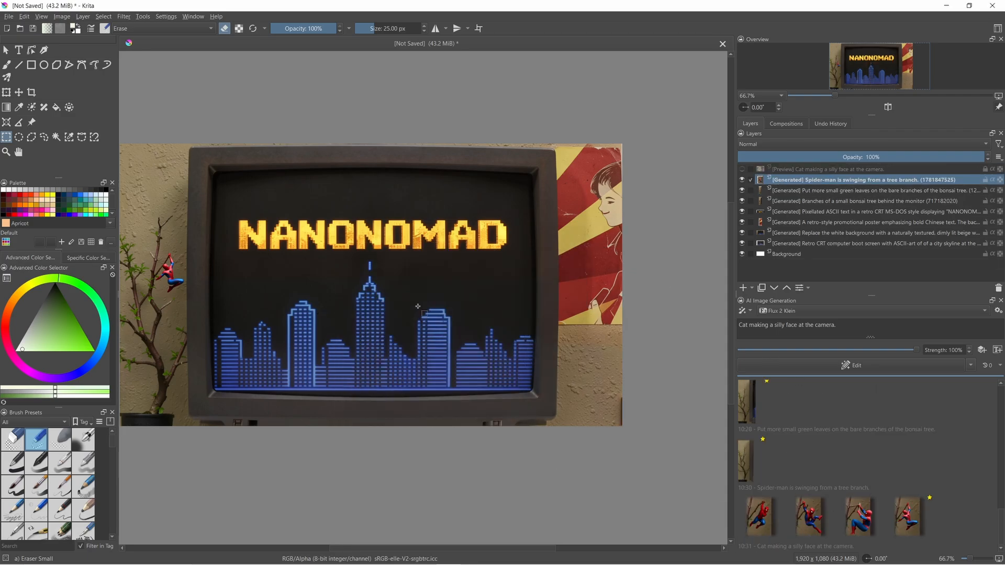
Select the image's lower-right area and generate an edit prompted "Cat making a silly face at the camera and blocking the screen.".
left_click_drag(385, 240, 627, 427)
left_click(742, 180)
left_click(910, 517)
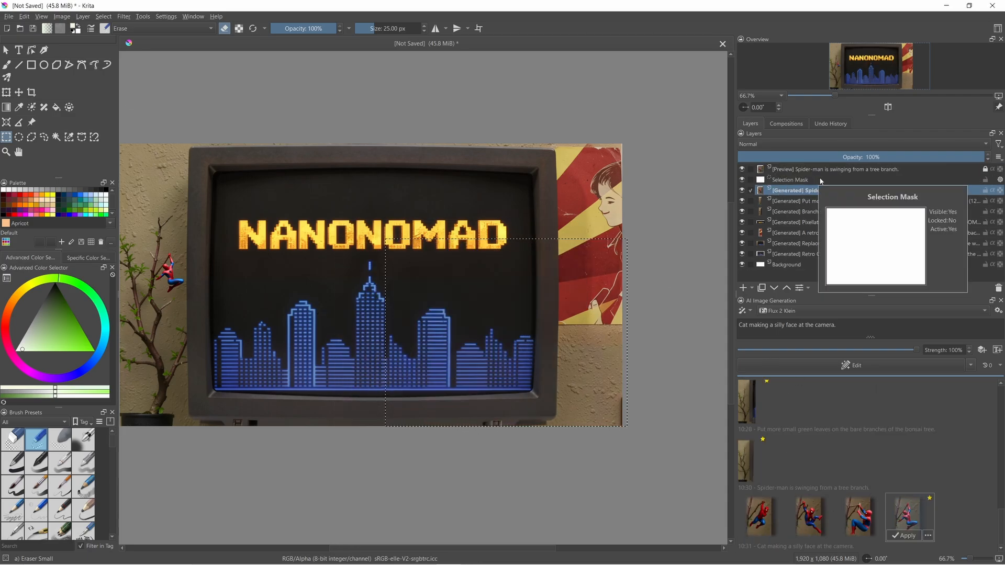
left_click(820, 170)
left_click(820, 330)
key("BackSpace")
type("and blocking the screen.")
key("shift+Return")
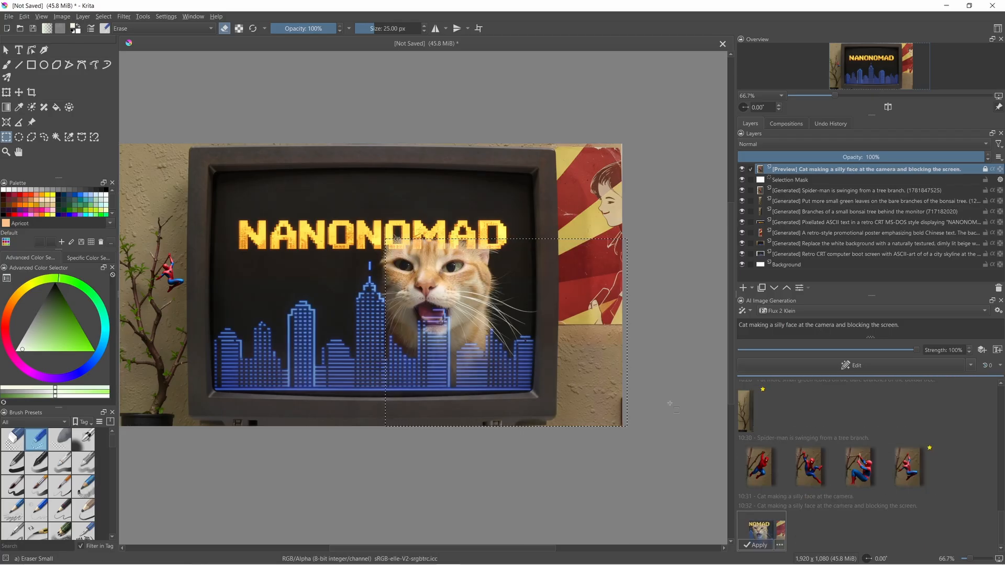
Clear the selection and discard the generated orange cat that covers part of the monitor screen.
left_click(394, 334)
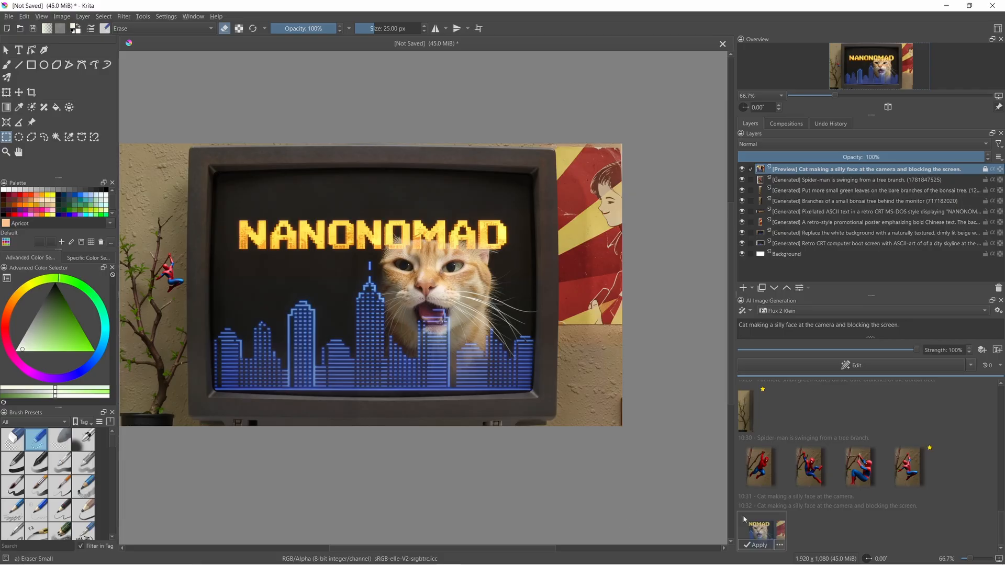
right_click(756, 536)
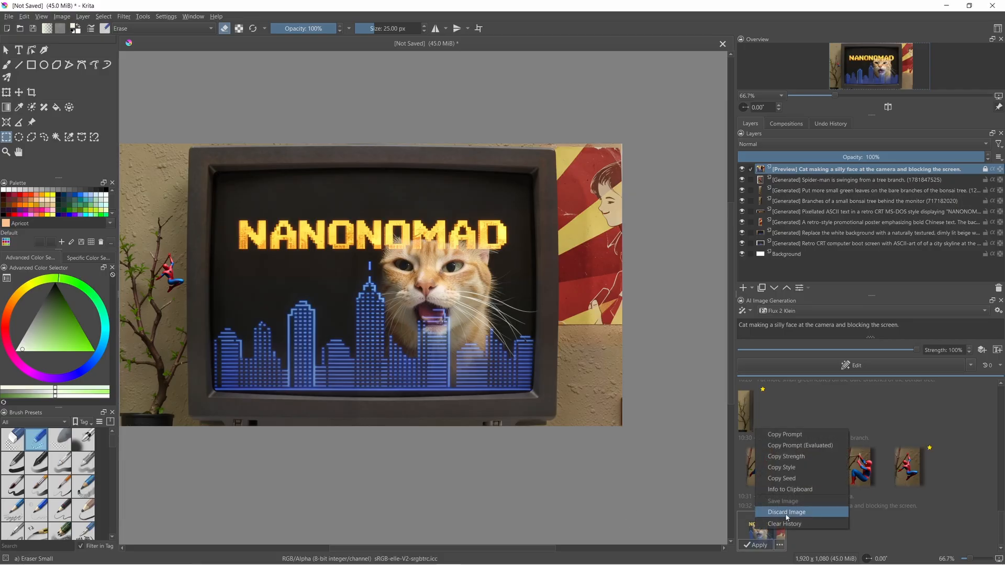
left_click(787, 513)
left_click(533, 298)
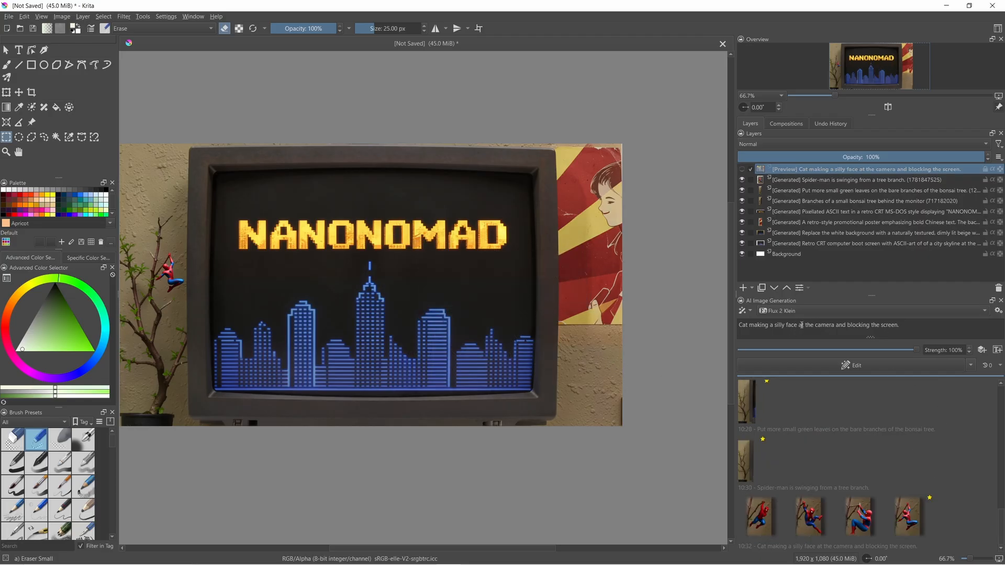
Shorten the prompt to "Cat making a silly face." and generate it in the lower-right selection using the Generate (Custom) mode.
left_click_drag(796, 325, 912, 328)
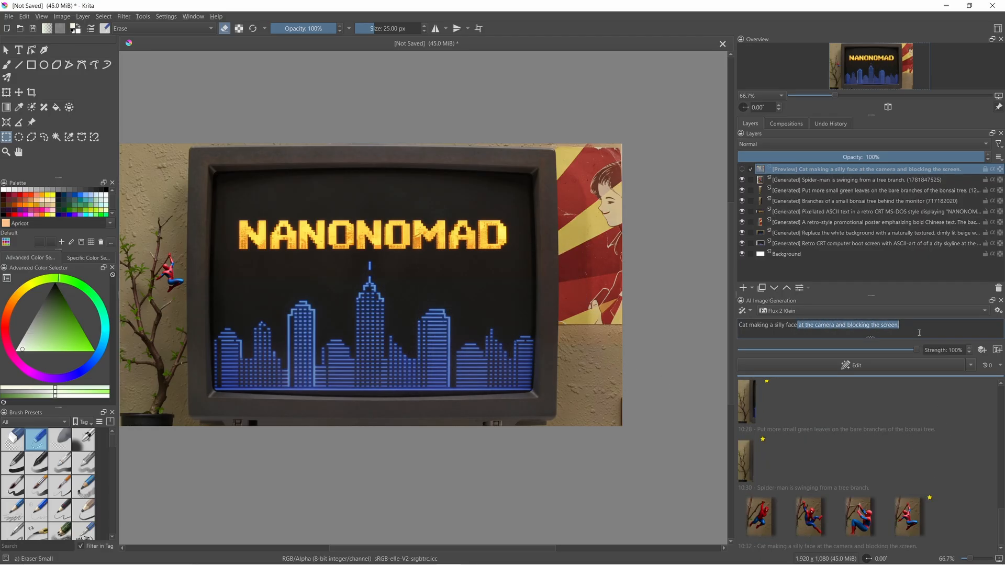
type(".")
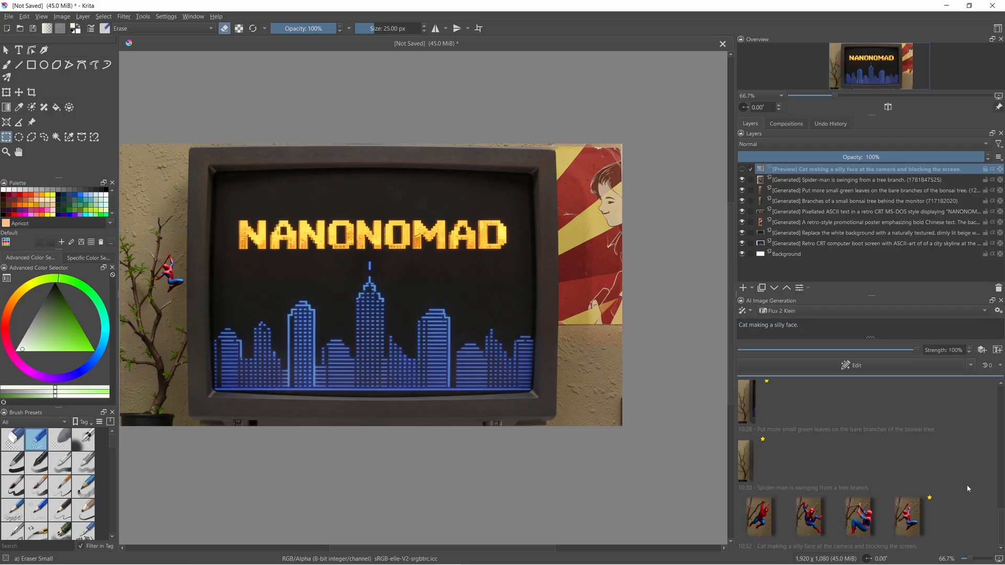
left_click(919, 514)
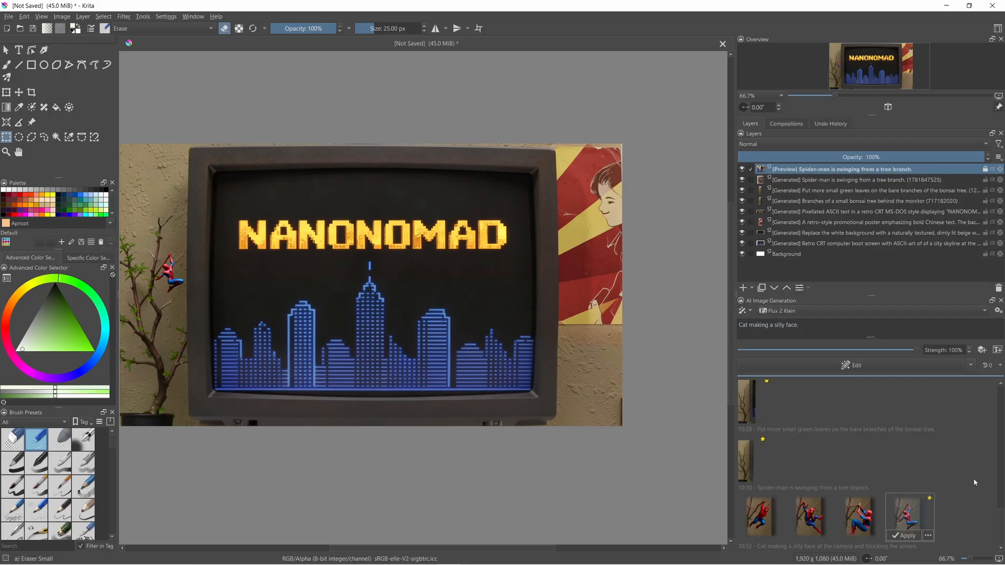
key("ctrl+shift+d")
left_click(971, 365)
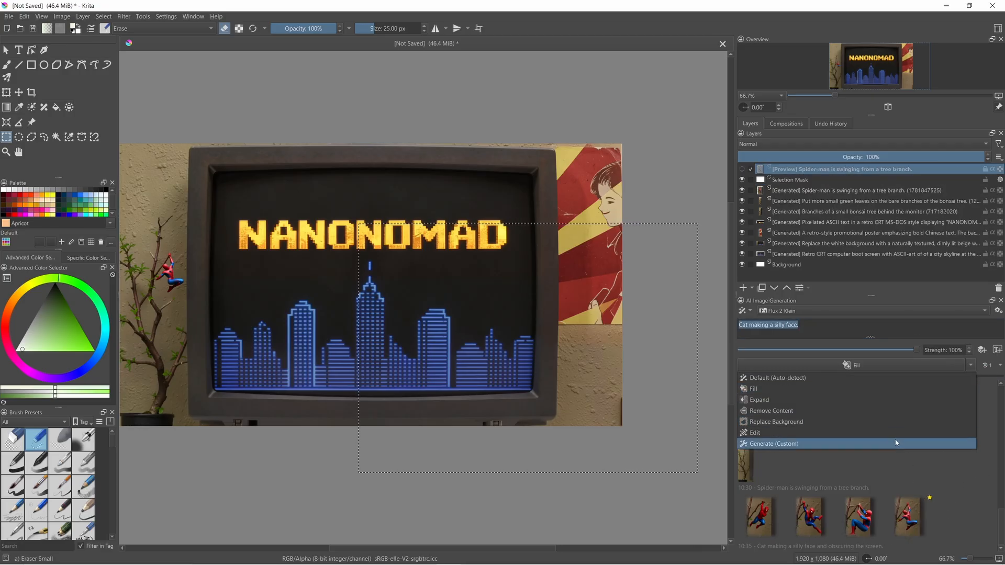
left_click(896, 444)
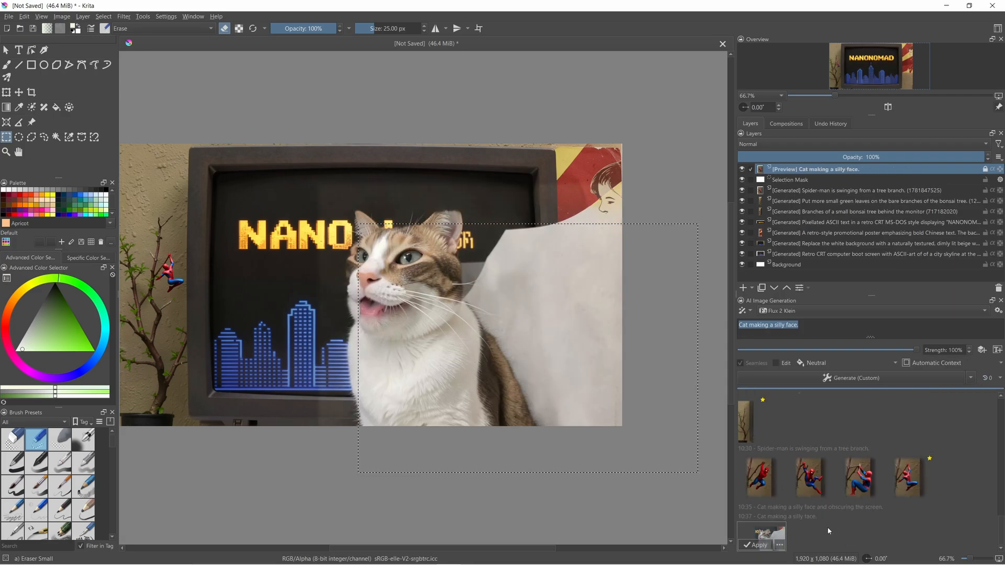
Discard the white-chested cat result, reselect the lower-right area and run another custom generation with the Automatic Context.
left_click(761, 534)
left_click(532, 298)
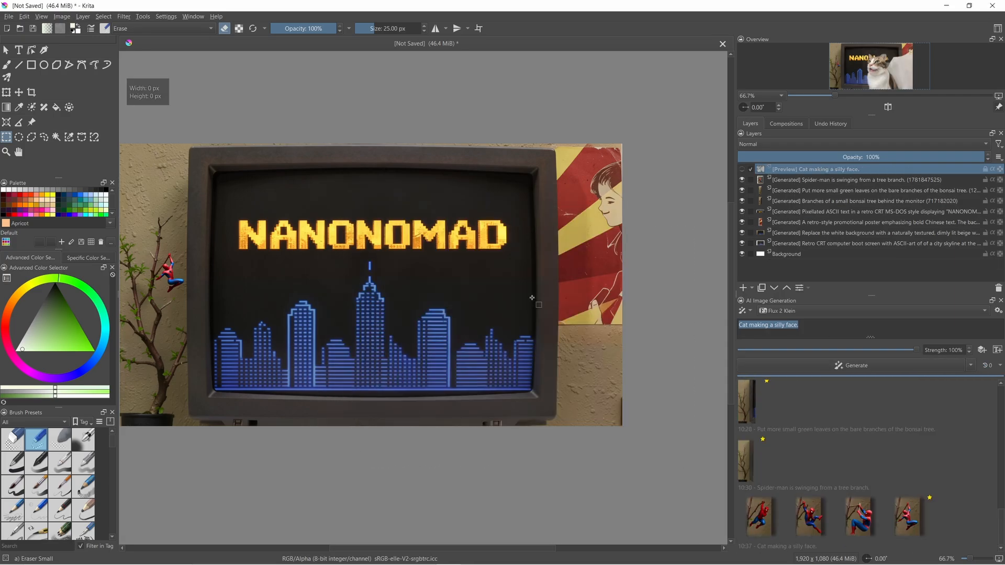
left_click_drag(391, 203, 628, 434)
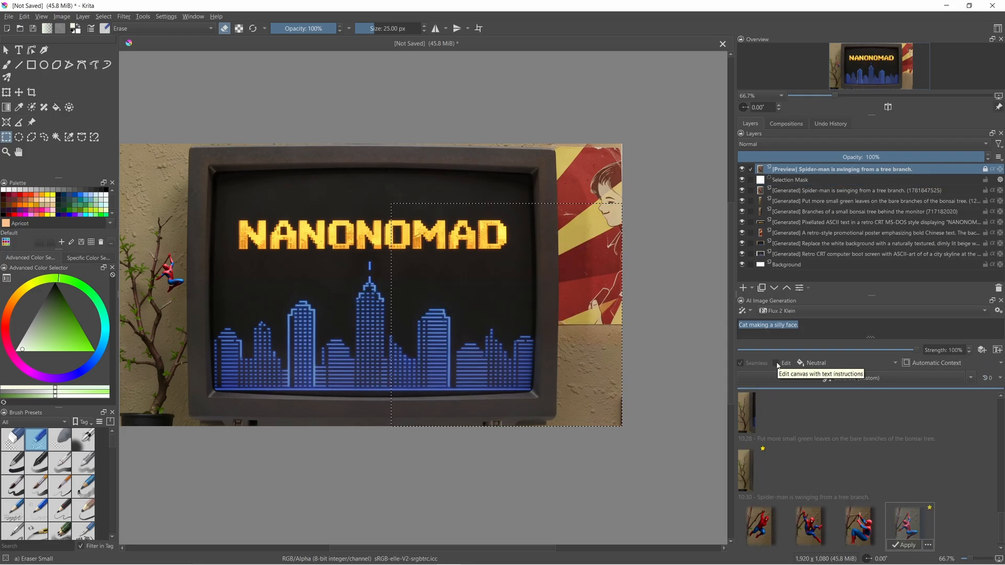
left_click(985, 312)
left_click(950, 124)
left_click(917, 379)
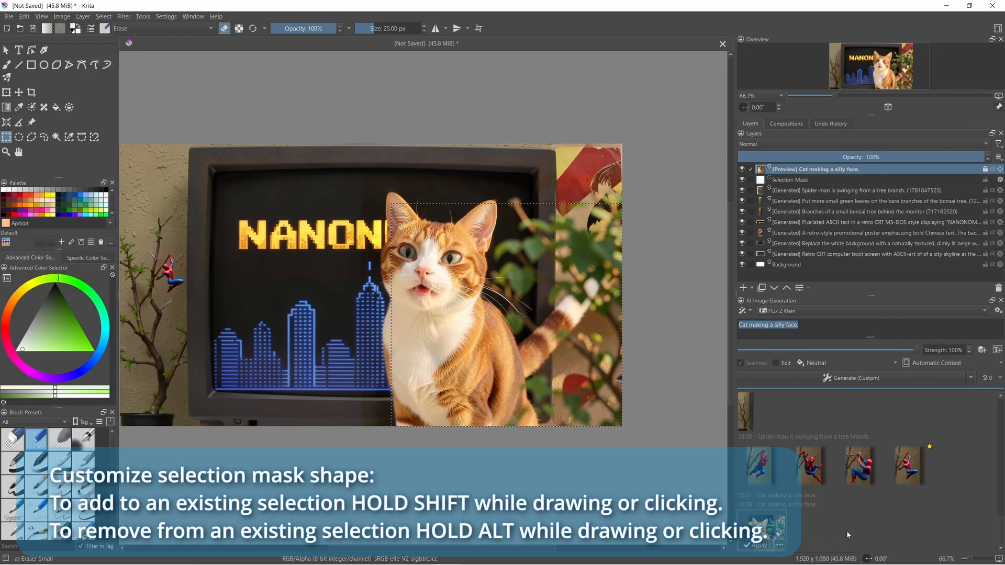
Discard the orange cat result, select a narrower area over the monitor's right half and generate with the context set to Selection Bounds.
key("Delete")
key("Return")
left_click_drag(394, 204, 573, 425)
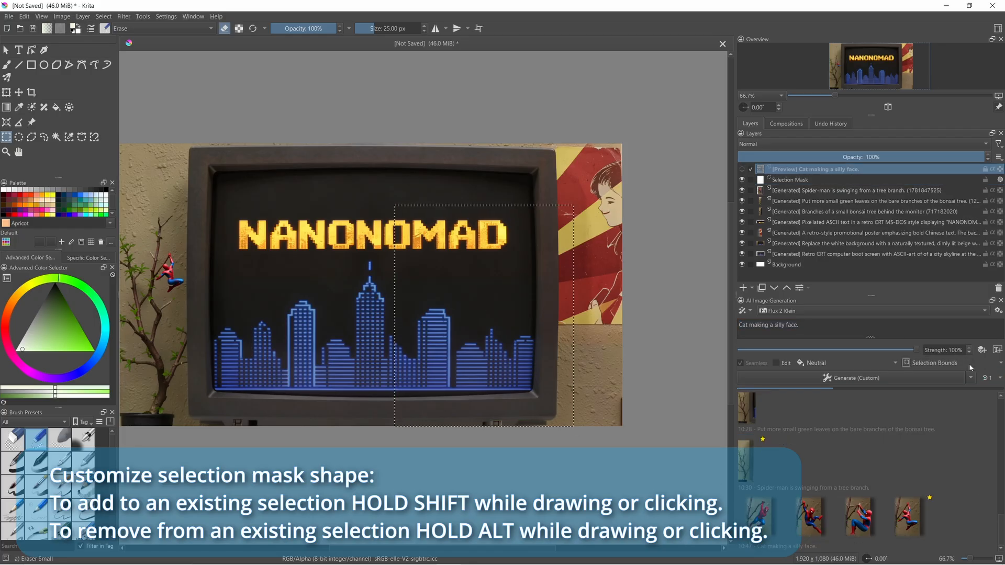
left_click(866, 379)
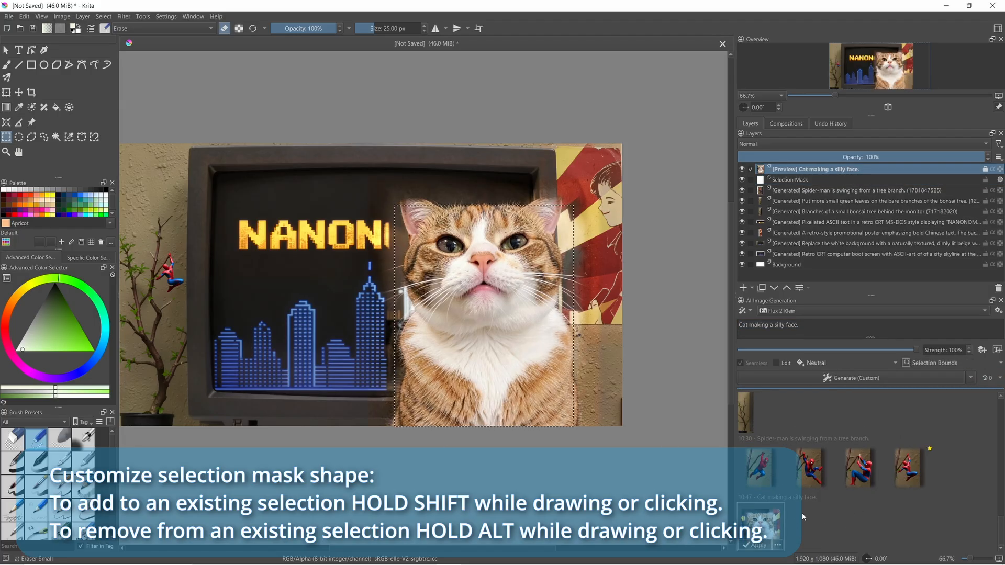
Set the generation context to Selection Mask and regenerate the silly-face cat within the same selection.
left_click(942, 362)
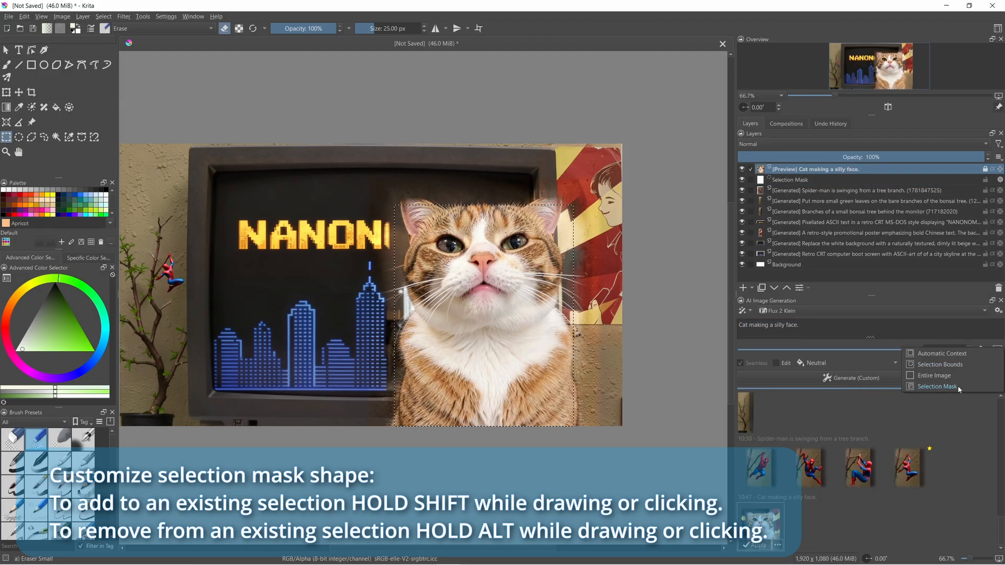
left_click(958, 386)
scroll(909, 471, "up", 1)
left_click(909, 514)
left_click(942, 363)
left_click(954, 388)
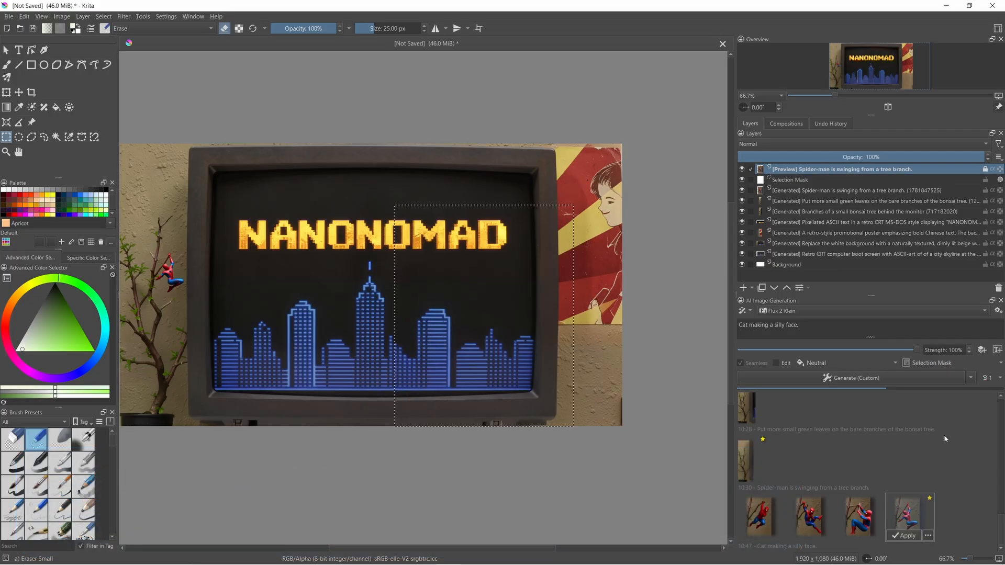
Preview the new tabby-and-white cat result on the canvas and apply it as a layer.
scroll(944, 434, "down", 1)
left_click(762, 522)
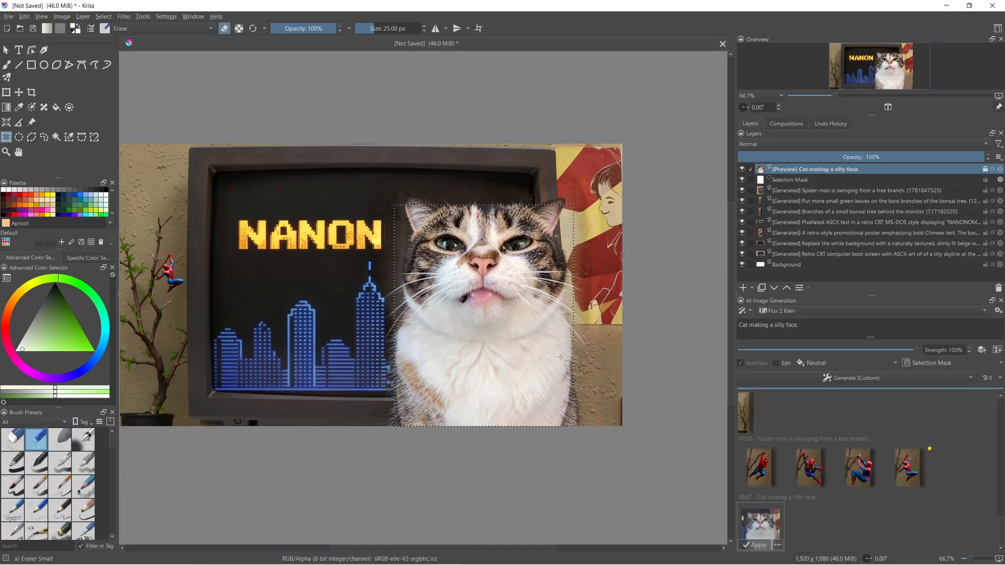
left_click(755, 545)
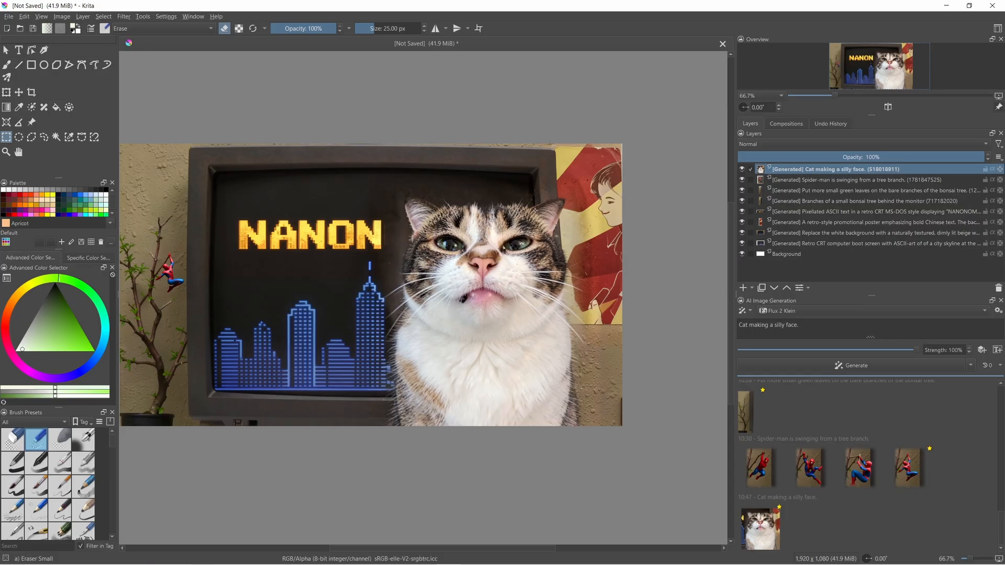
Select the area around the cat's head, generate an edit prompted "Wearing a top hat and monocle" and apply the result.
left_click_drag(443, 161, 527, 219)
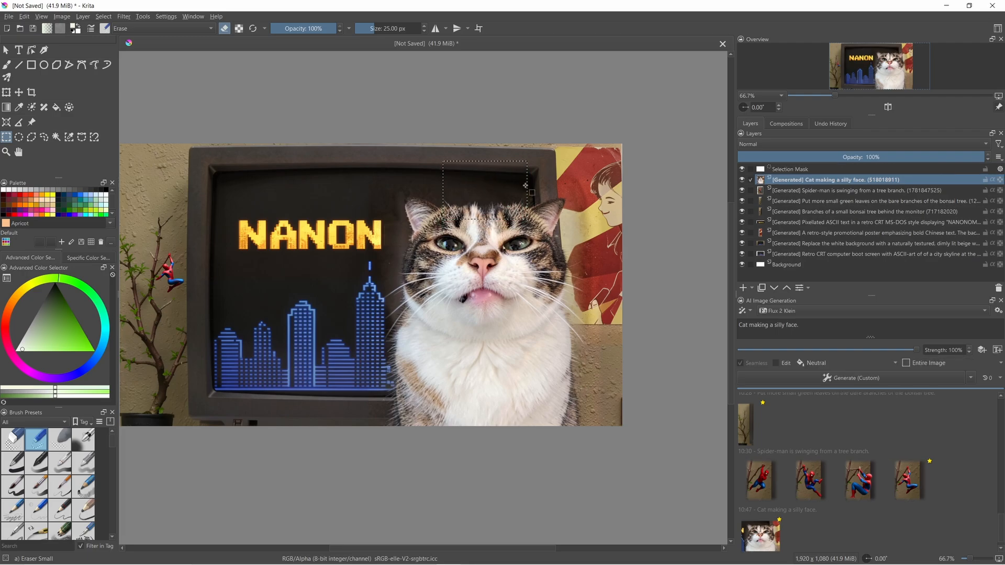
left_click(800, 326)
key("ctrl+a")
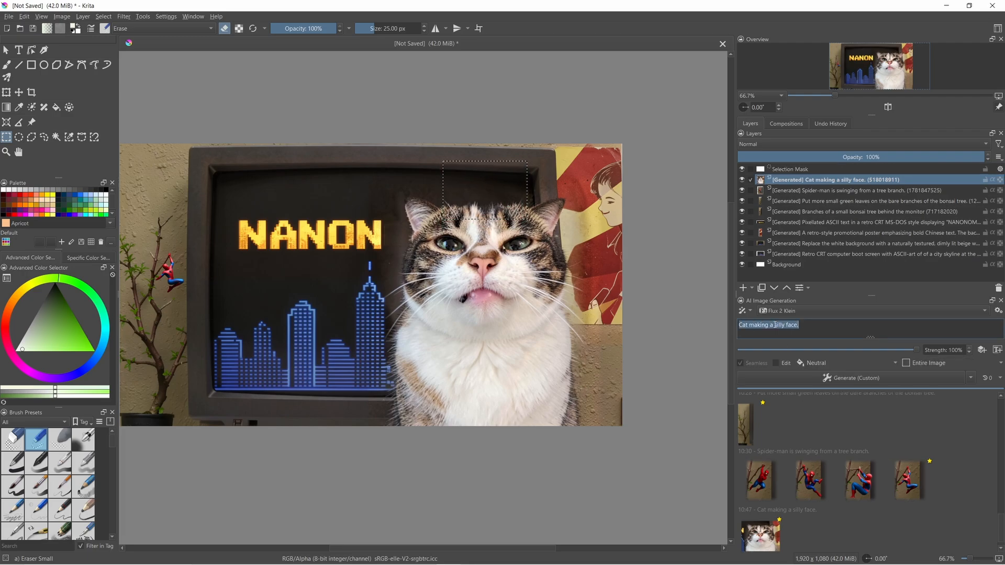
type("Wearing a top hat and monocle")
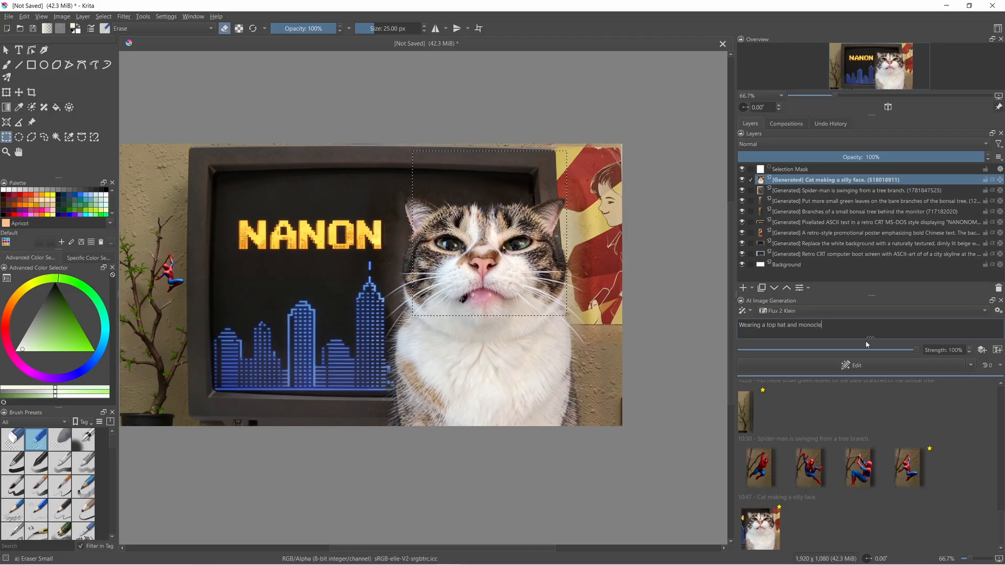
left_click(840, 366)
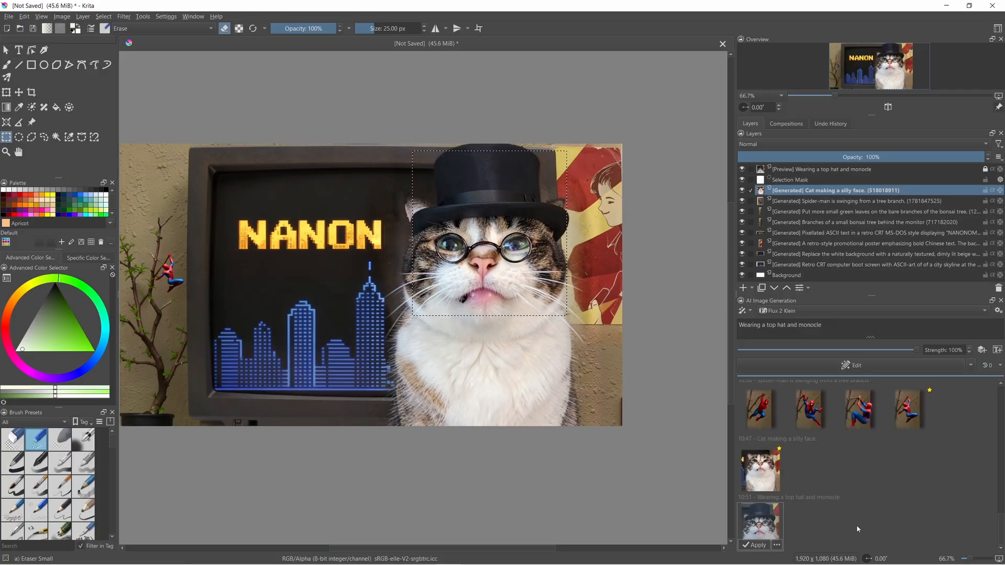
left_click(754, 545)
key("ctrl+shift+a")
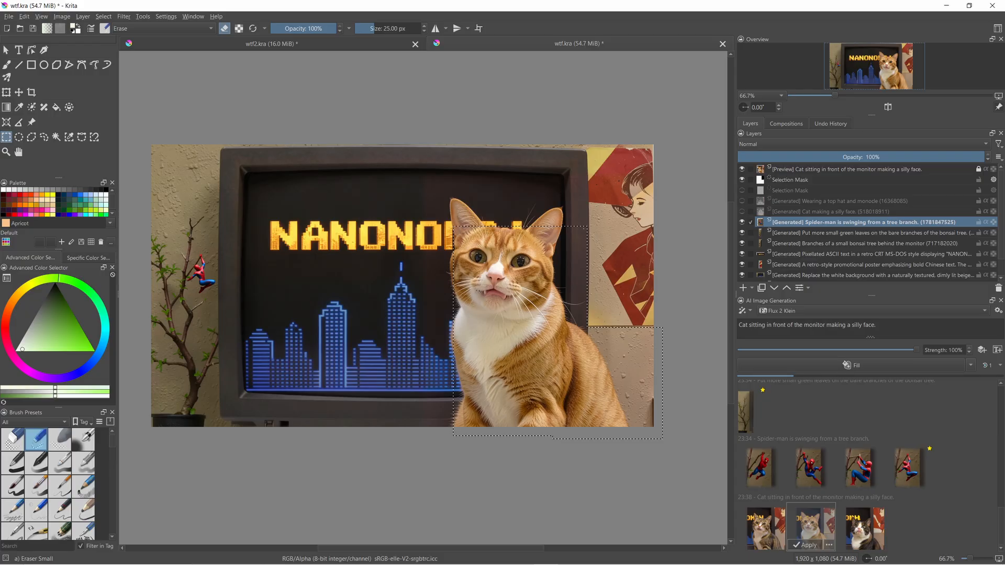
Compare the generated variants for the prompt "Cat sitting in front of the monitor making a silly face." on the canvas.
left_click(863, 526)
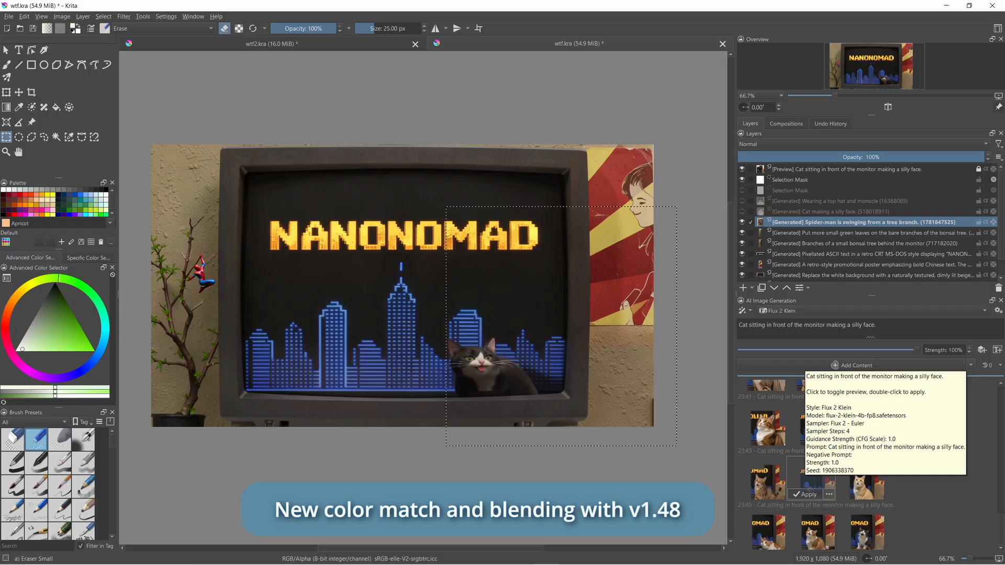
left_click(859, 473)
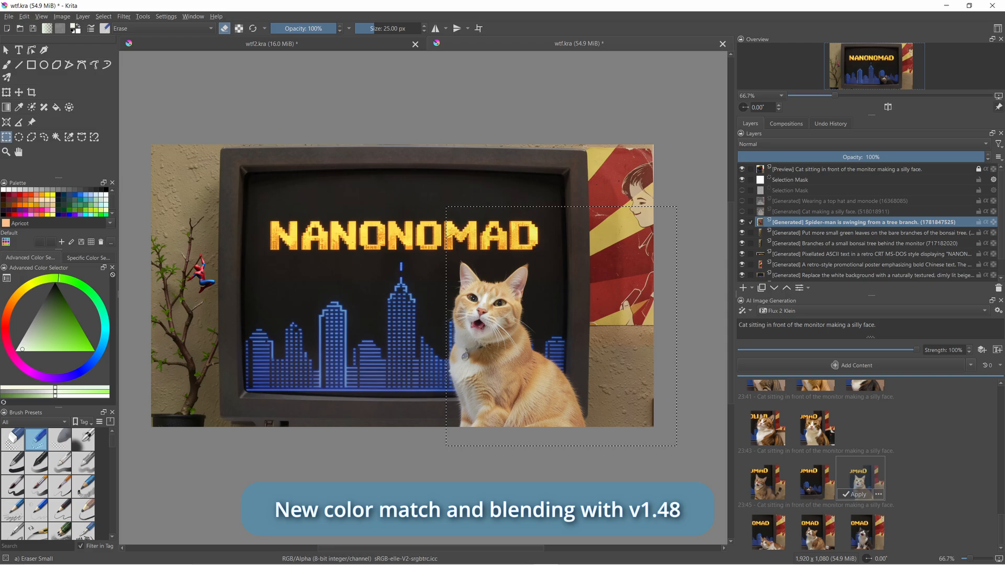
left_click(762, 527)
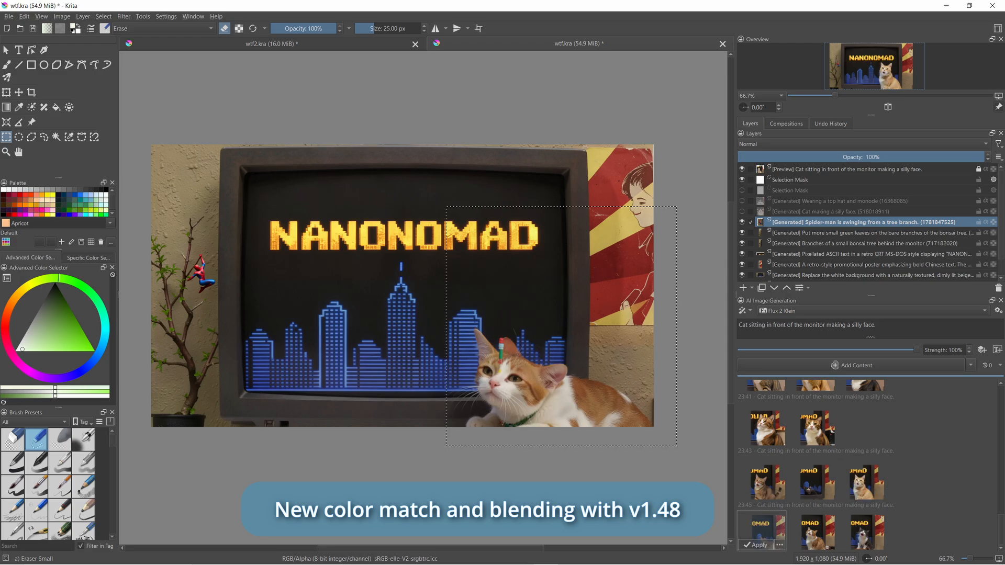
left_click(810, 530)
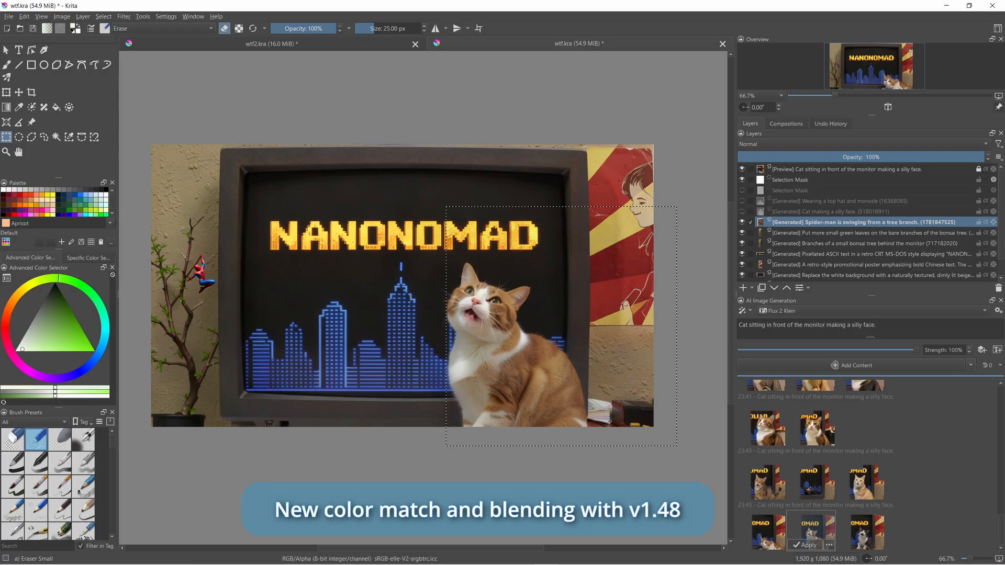
left_click(859, 530)
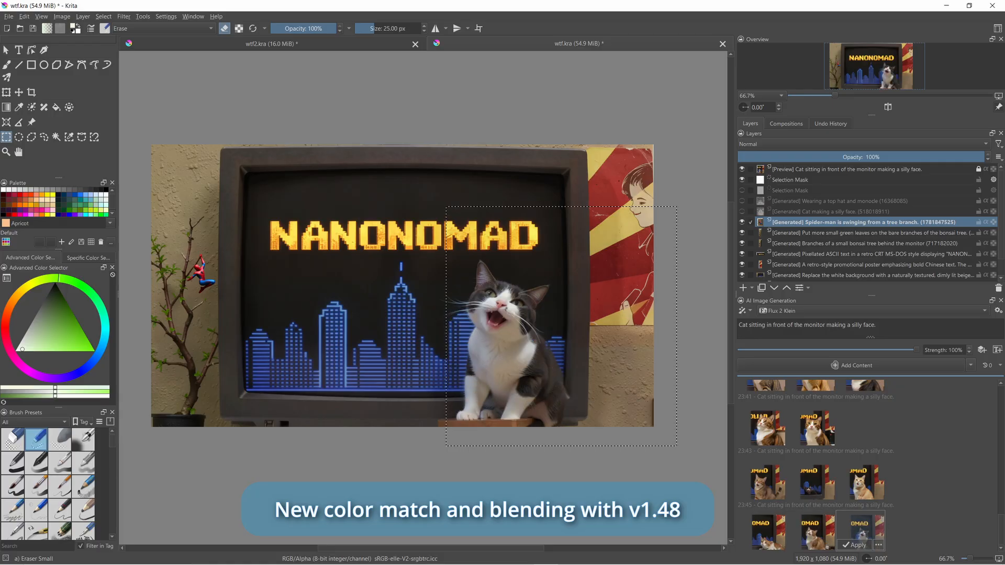